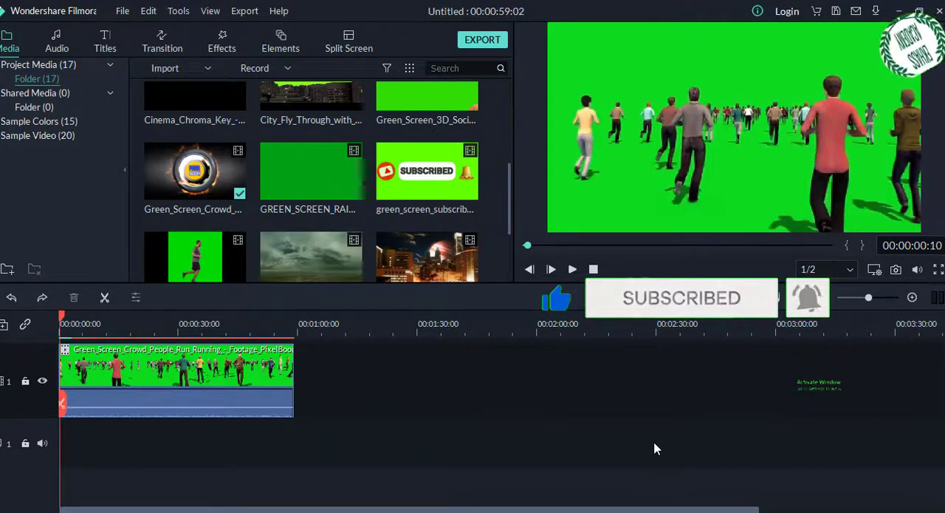
Step: Try to insert image 17486 into the crowd clip at about 23 seconds
{"action": "left_click", "coordinate": [169, 372]}
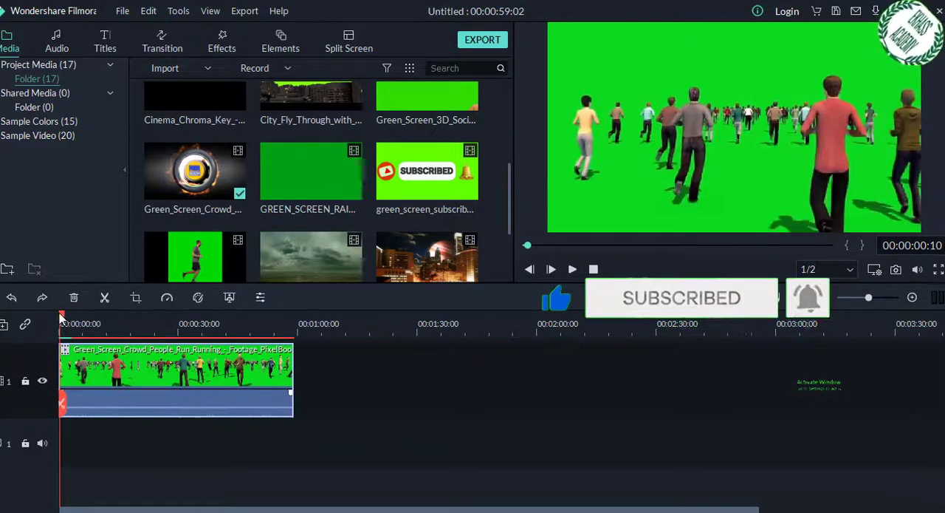
{"action": "left_click_drag", "start_coordinate": [61, 316], "coordinate": [155, 341]}
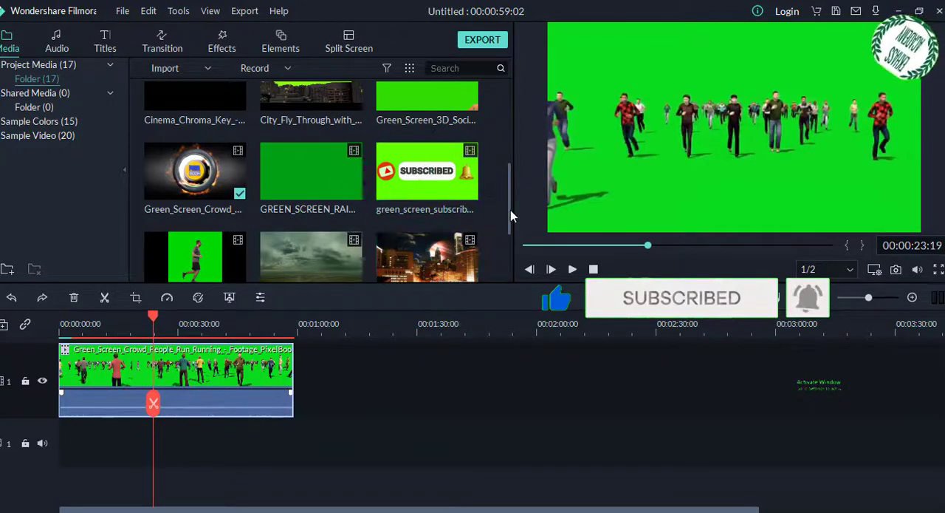
{"action": "left_click_drag", "start_coordinate": [511, 209], "coordinate": [502, 151]}
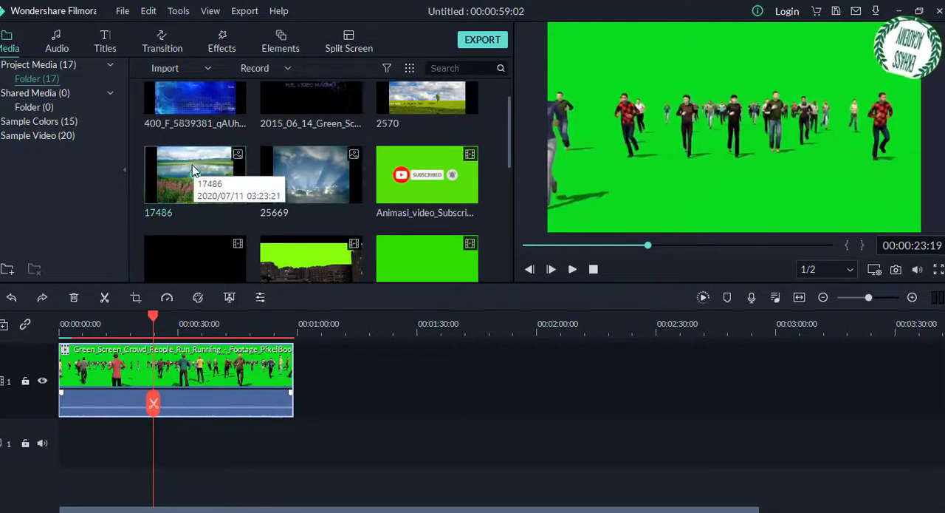
{"action": "left_click", "coordinate": [195, 173]}
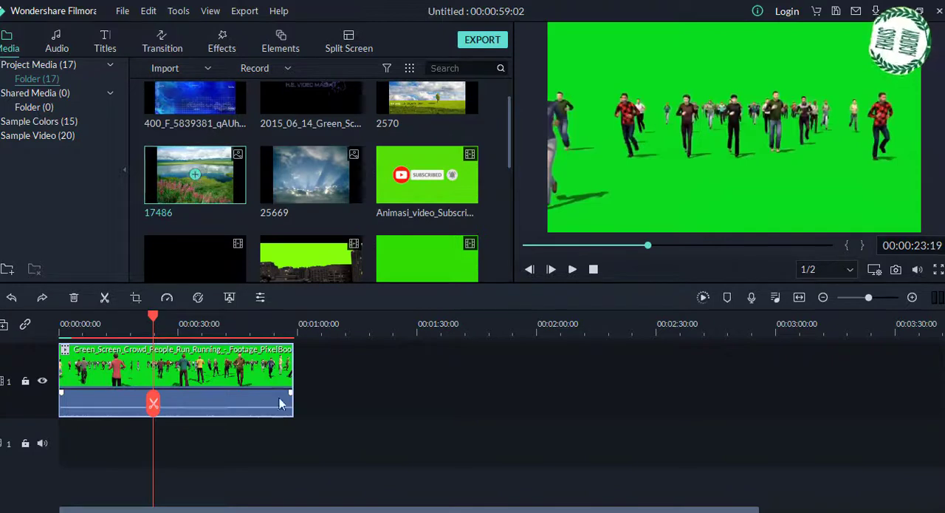
{"action": "left_click", "coordinate": [193, 175]}
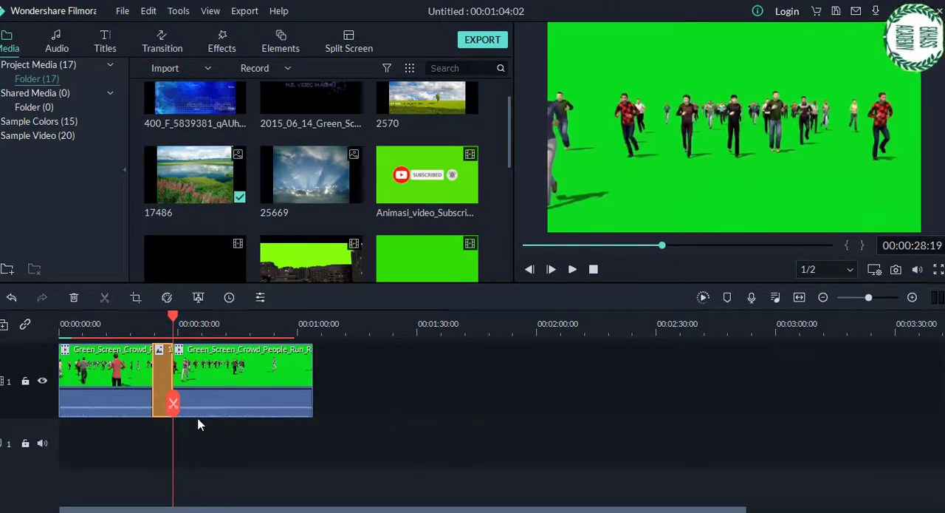
{"action": "left_click", "coordinate": [164, 391]}
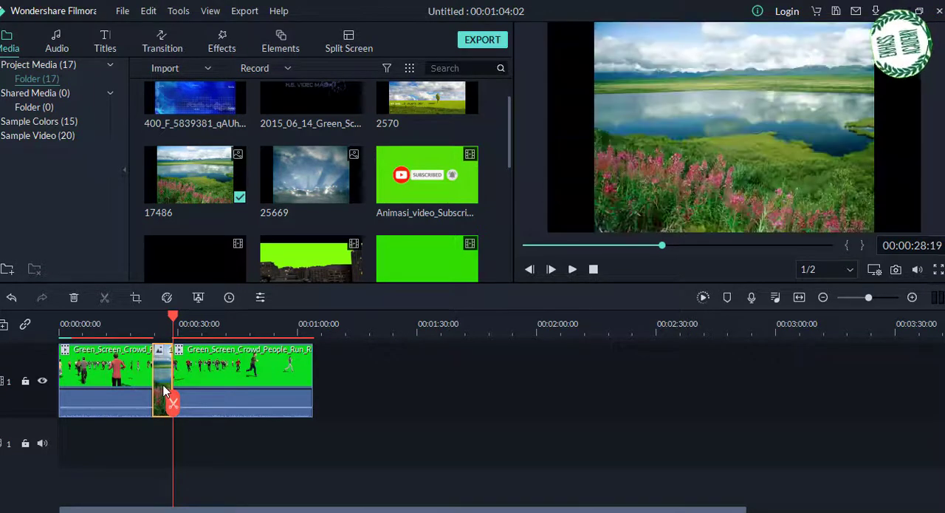
{"action": "key", "text": "Delete"}
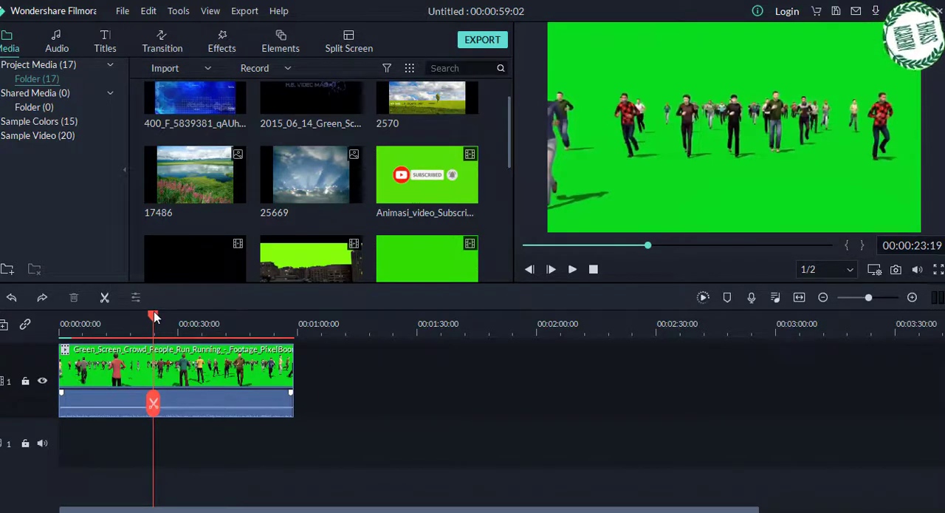
Step: Add image 17486 to video track 1 beyond the end of the crowd clip, leaving a gap between them
{"action": "left_click_drag", "start_coordinate": [155, 316], "coordinate": [307, 339]}
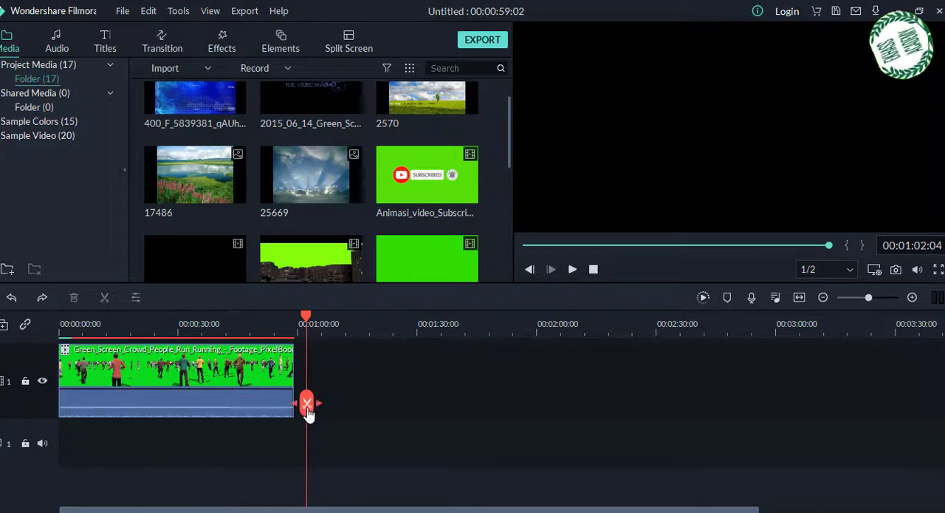
{"action": "left_click", "coordinate": [195, 172]}
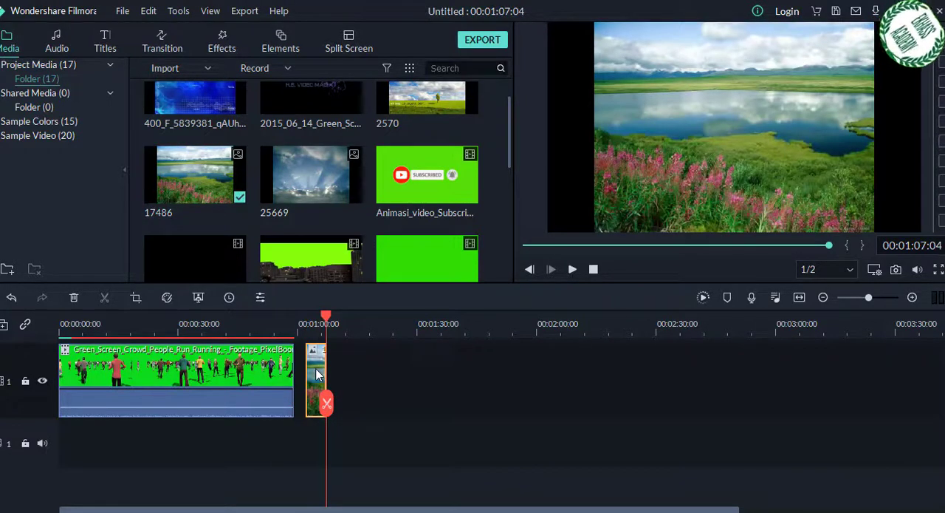
{"action": "left_click_drag", "start_coordinate": [316, 375], "coordinate": [372, 435]}
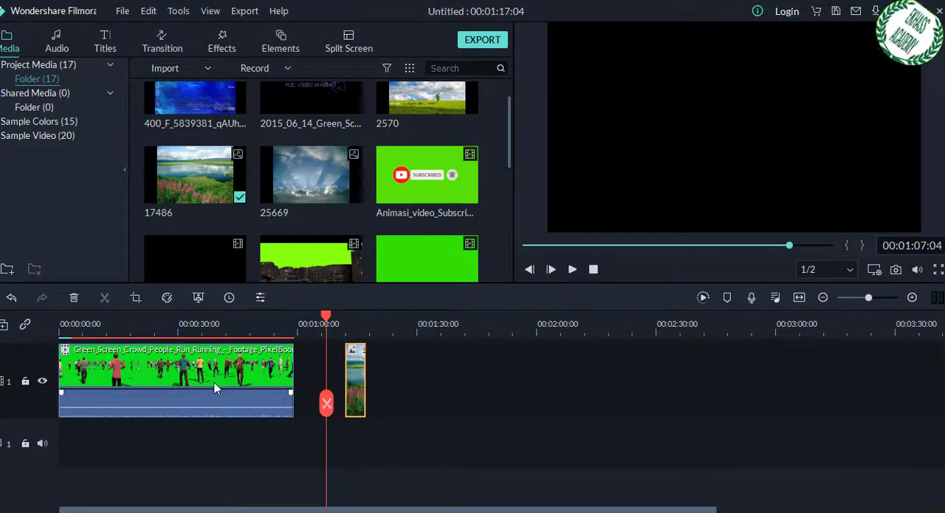
Step: Move the crowd clip up to video track 2 and extend image 17486 beneath it to cover the clip's full length
{"action": "left_click_drag", "start_coordinate": [215, 382], "coordinate": [201, 344]}
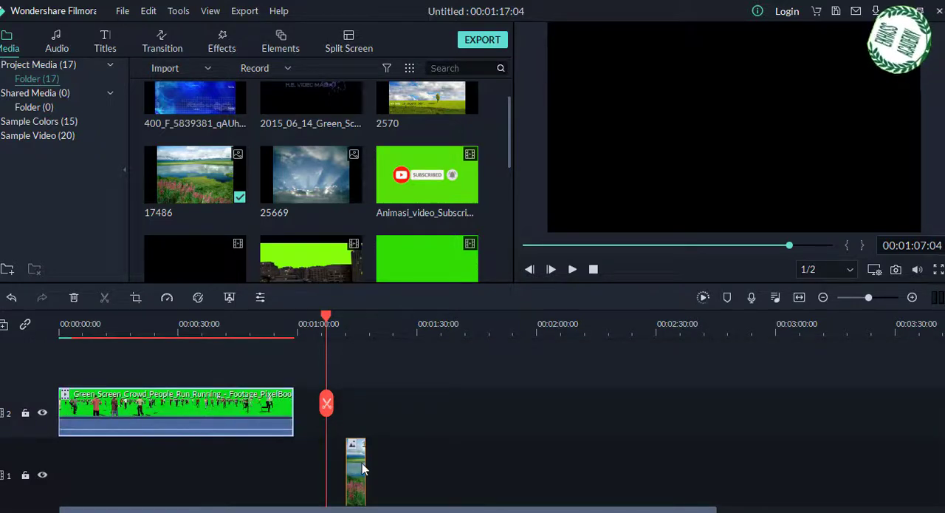
{"action": "left_click_drag", "start_coordinate": [356, 469], "coordinate": [293, 473]}
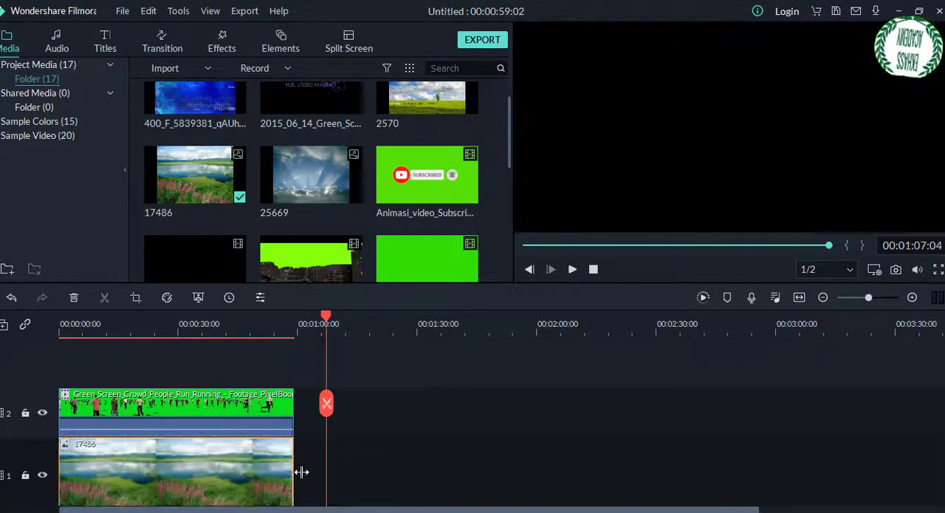
Step: Scrub back through the stacked clips and play a short stretch from about 19 seconds
{"action": "left_click_drag", "start_coordinate": [328, 314], "coordinate": [211, 326]}
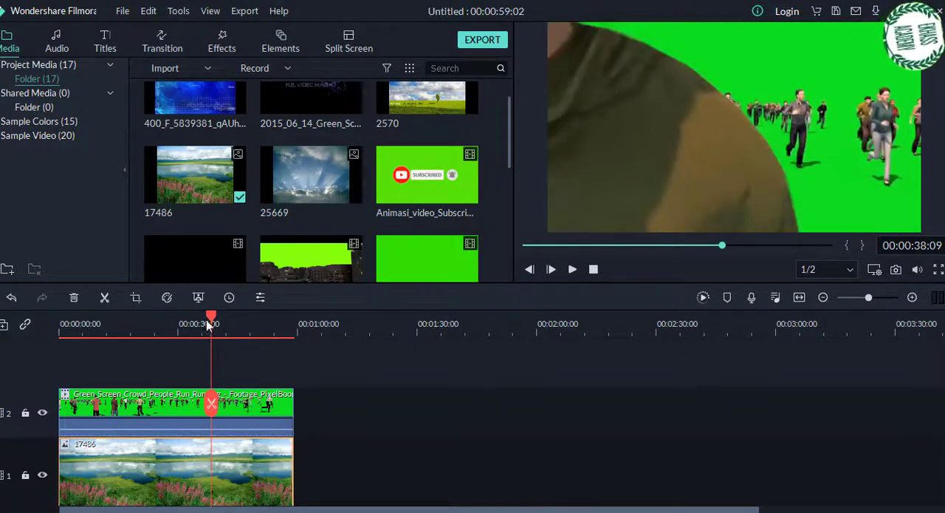
{"action": "left_click_drag", "start_coordinate": [213, 319], "coordinate": [136, 323]}
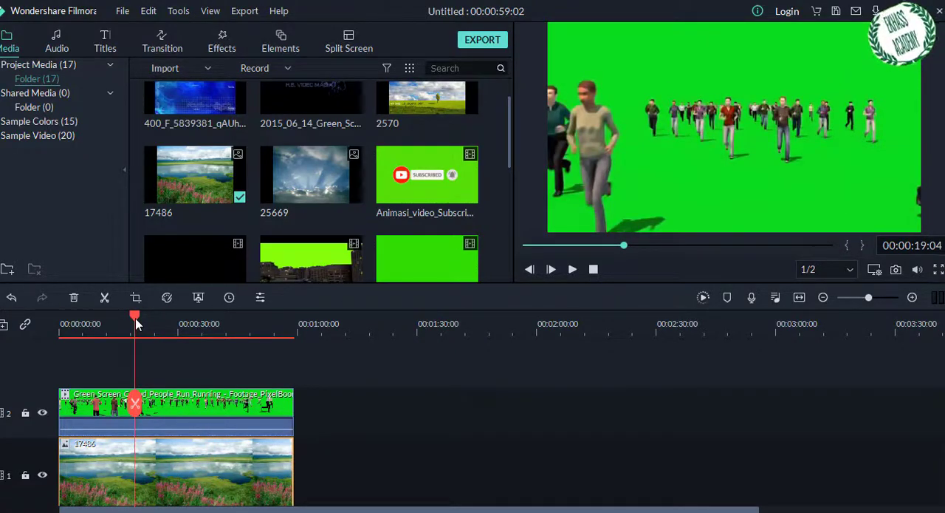
{"action": "left_click", "coordinate": [211, 410]}
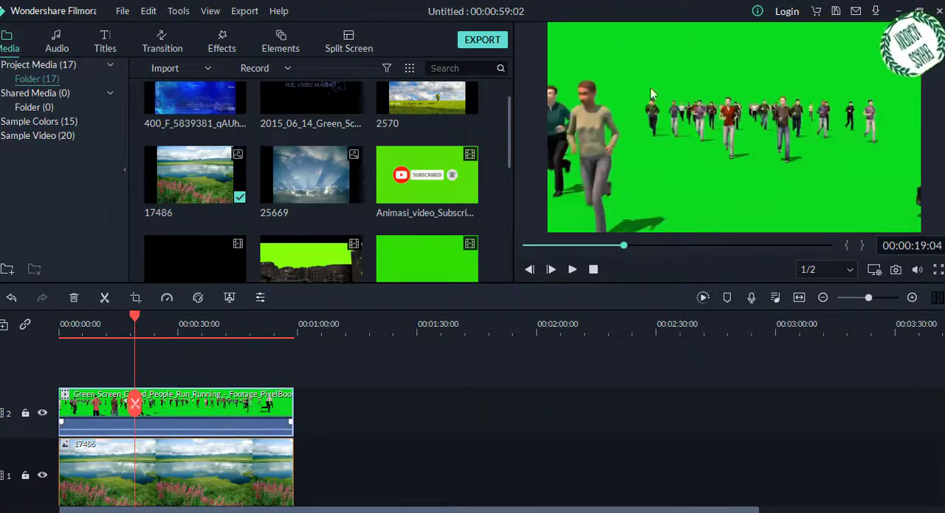
{"action": "key", "text": "space"}
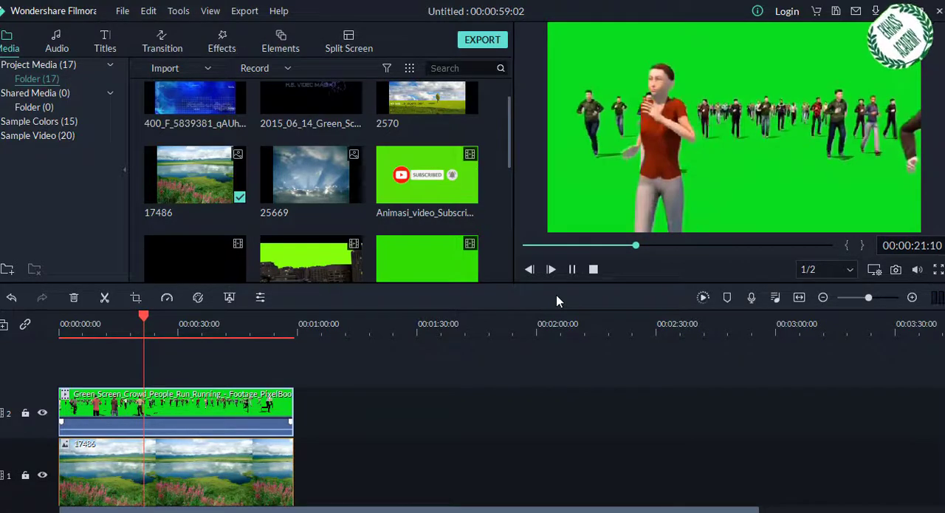
{"action": "key", "text": "space"}
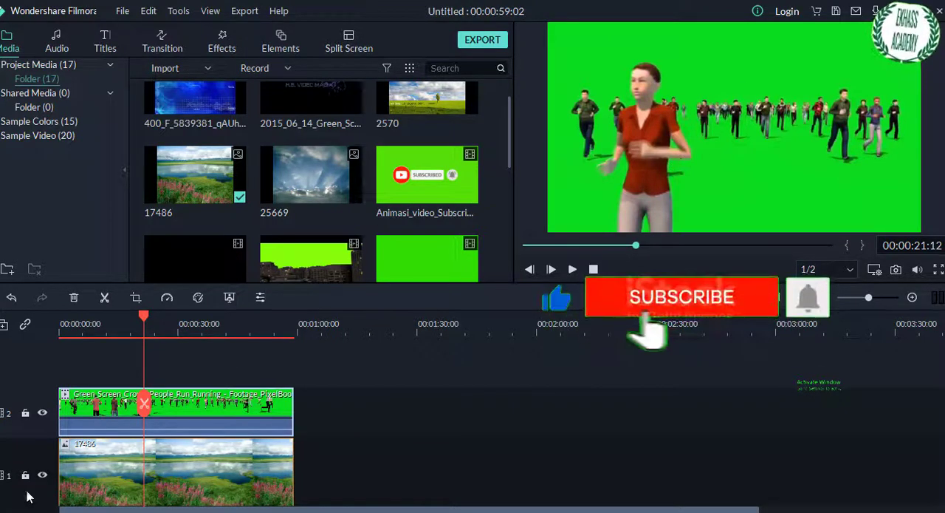
Step: Try the crowd clip's volume at 12 dB, set it to -28.20 dB and listen to the result
{"action": "left_click", "coordinate": [196, 405]}
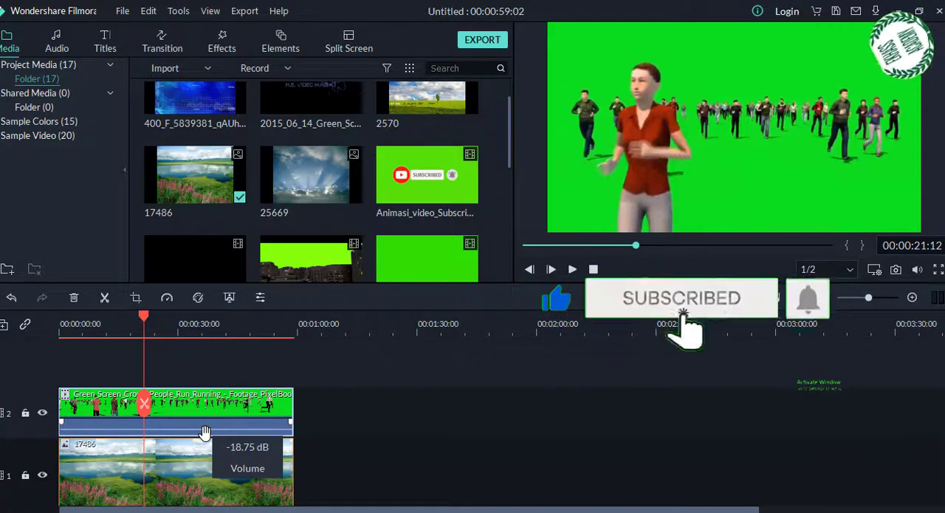
{"action": "mouse_move", "coordinate": [204, 431]}
{"action": "left_mouse_down"}
{"action": "mouse_move", "coordinate": [204, 441]}
{"action": "mouse_move", "coordinate": [210, 421]}
{"action": "left_mouse_up"}
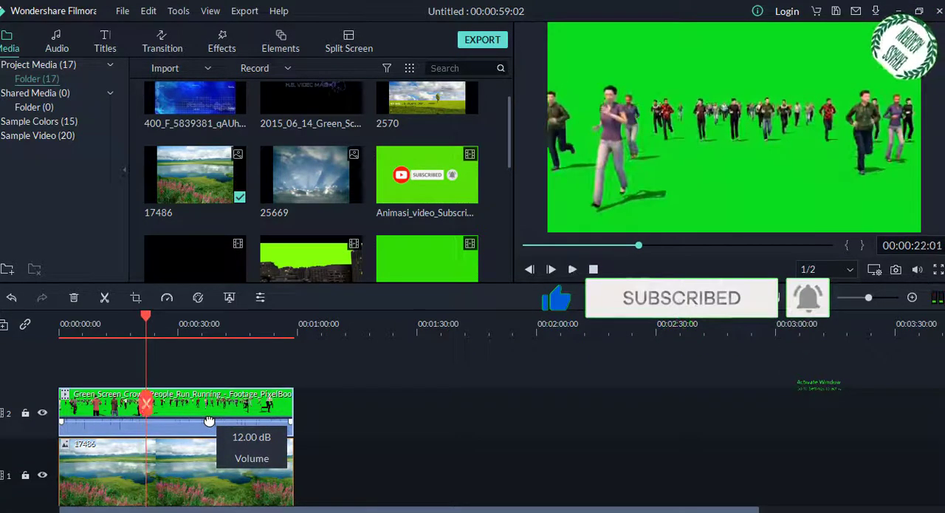
{"action": "left_click_drag", "start_coordinate": [209, 427], "coordinate": [211, 437]}
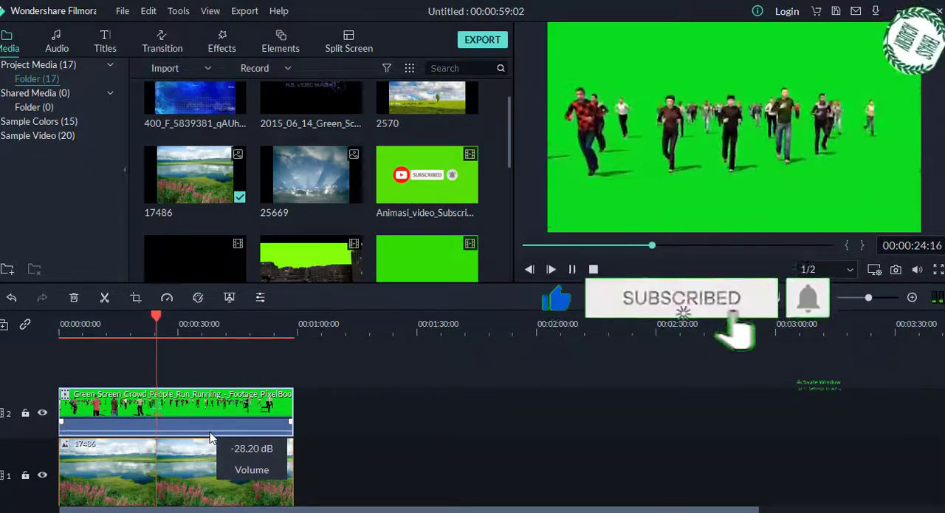
{"action": "key", "text": "space"}
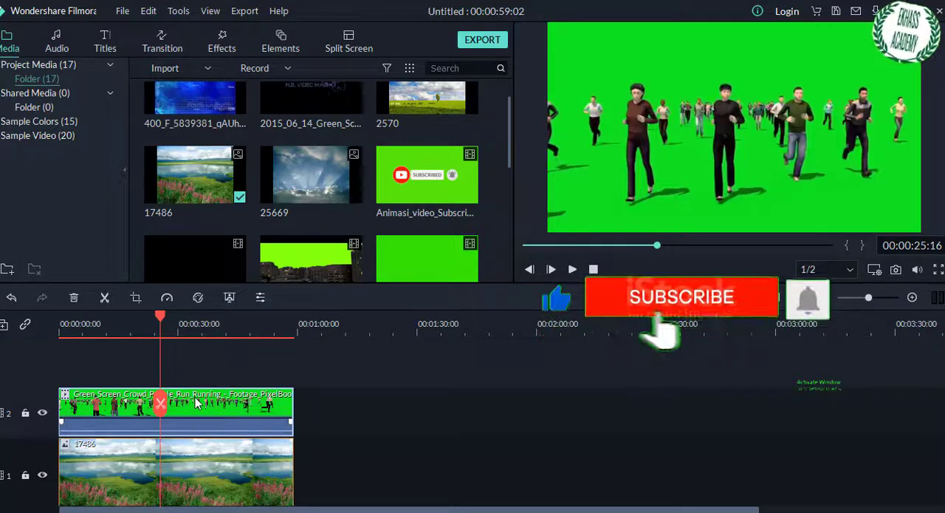
Step: Apply the Green Screen effect to the crowd clip on video track 2
{"action": "right_click", "coordinate": [195, 408]}
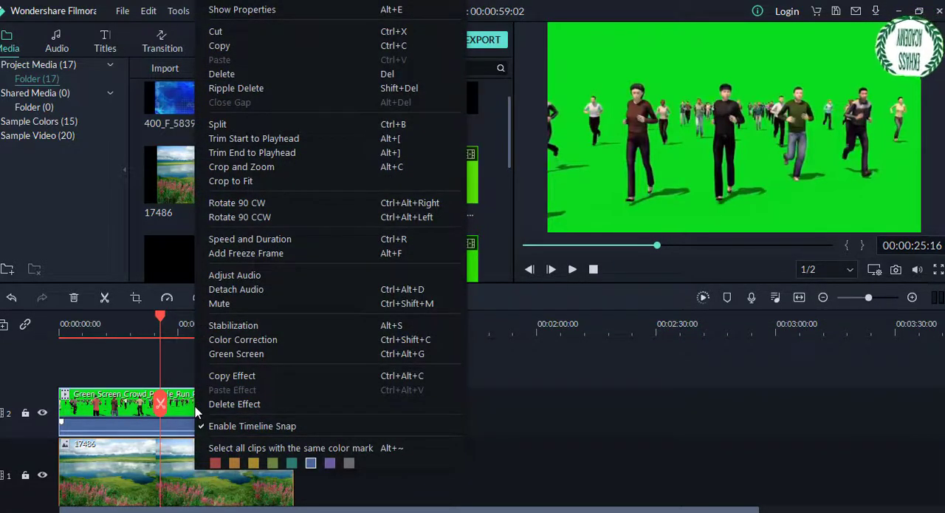
{"action": "right_click", "coordinate": [175, 406]}
{"action": "right_click", "coordinate": [175, 407]}
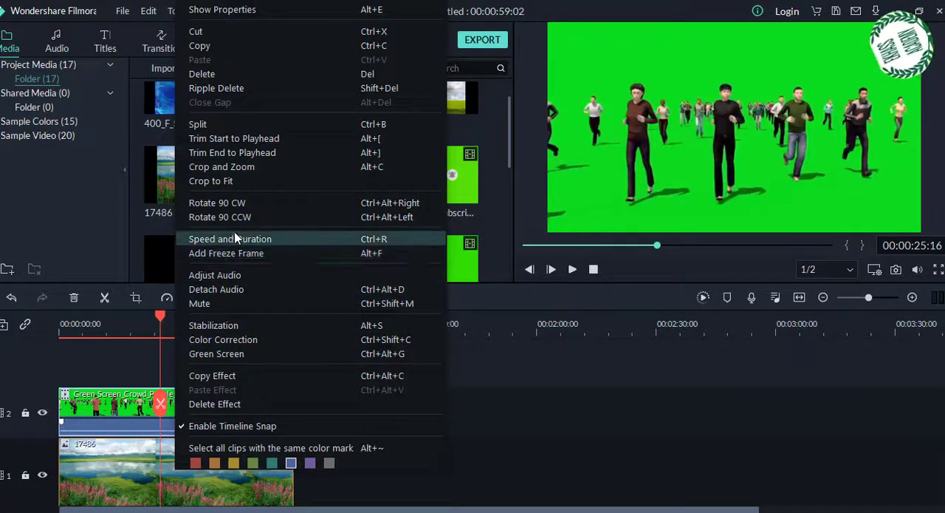
{"action": "left_click", "coordinate": [215, 353]}
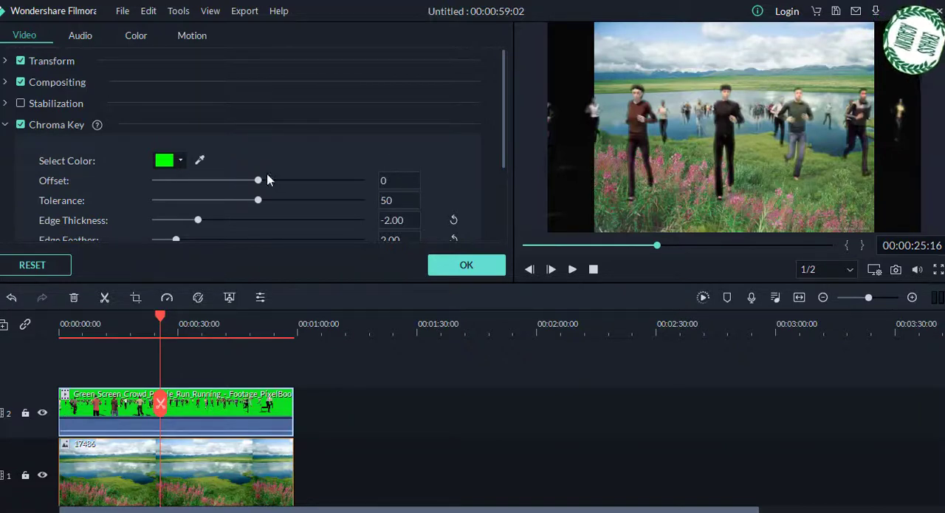
Step: Set the chroma key offset to 16 and sample the footage's green background as the key colour with the eyedropper
{"action": "left_click_drag", "start_coordinate": [258, 180], "coordinate": [209, 182]}
{"action": "left_click_drag", "start_coordinate": [271, 183], "coordinate": [298, 187]}
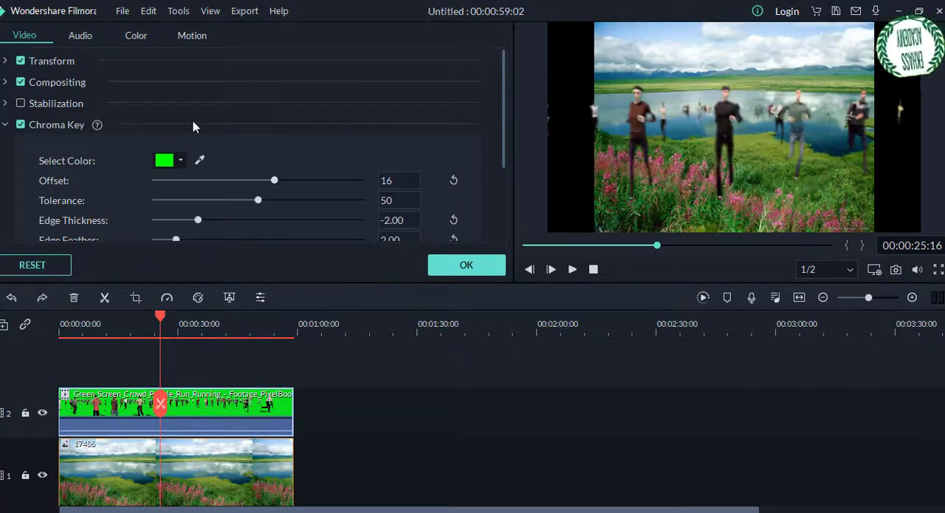
{"action": "left_click", "coordinate": [199, 161]}
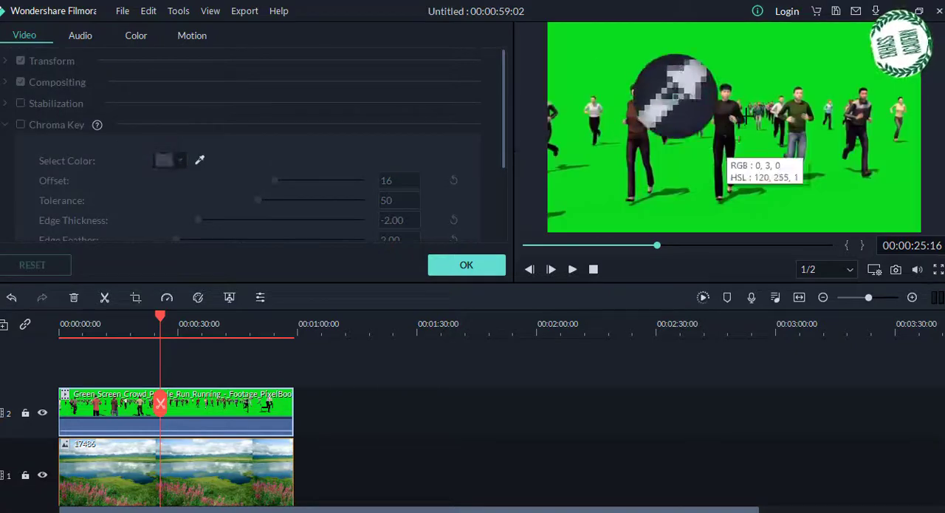
{"action": "left_click", "coordinate": [781, 60]}
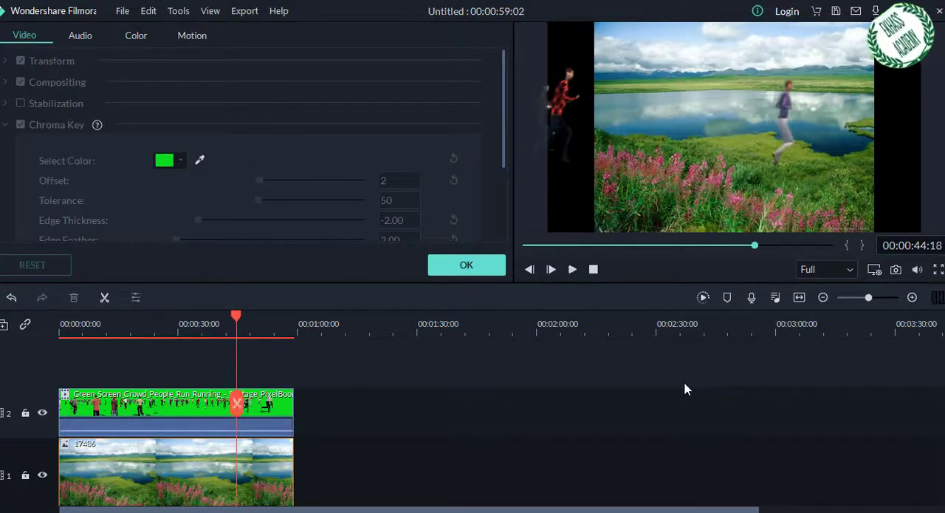
Step: Delete background image 17486 from video track 1
{"action": "left_click", "coordinate": [218, 493]}
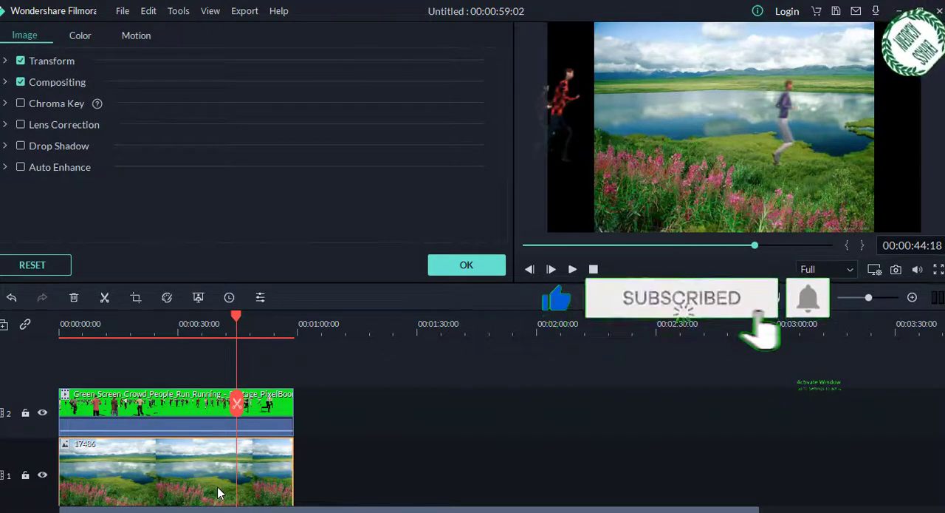
{"action": "key", "text": "Delete"}
{"action": "left_click", "coordinate": [268, 481]}
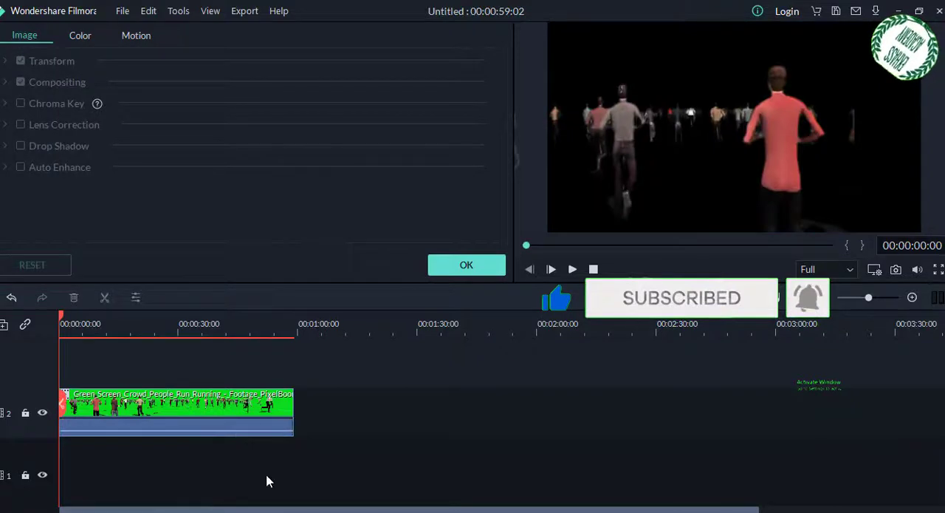
Step: Play the keyed crowd clip from the start without a background, closing the clip settings along the way
{"action": "key", "text": "space"}
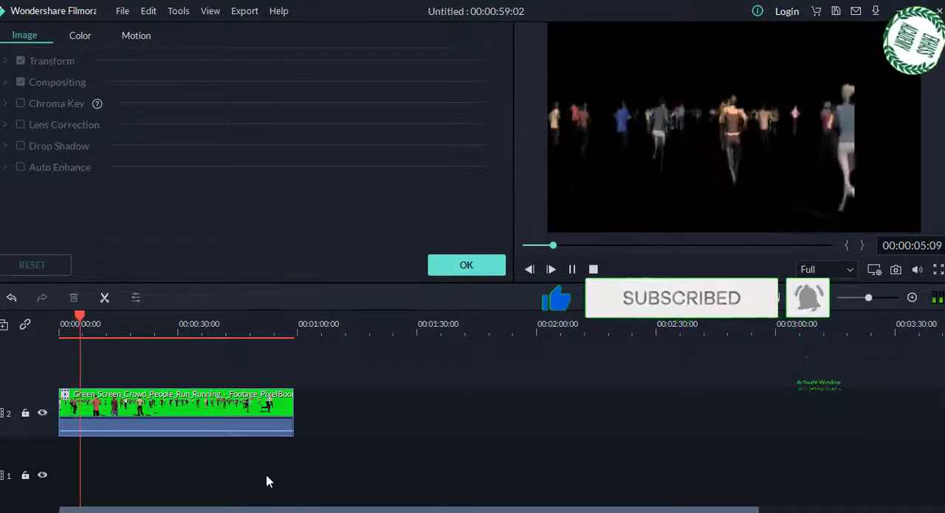
{"action": "key", "text": "space"}
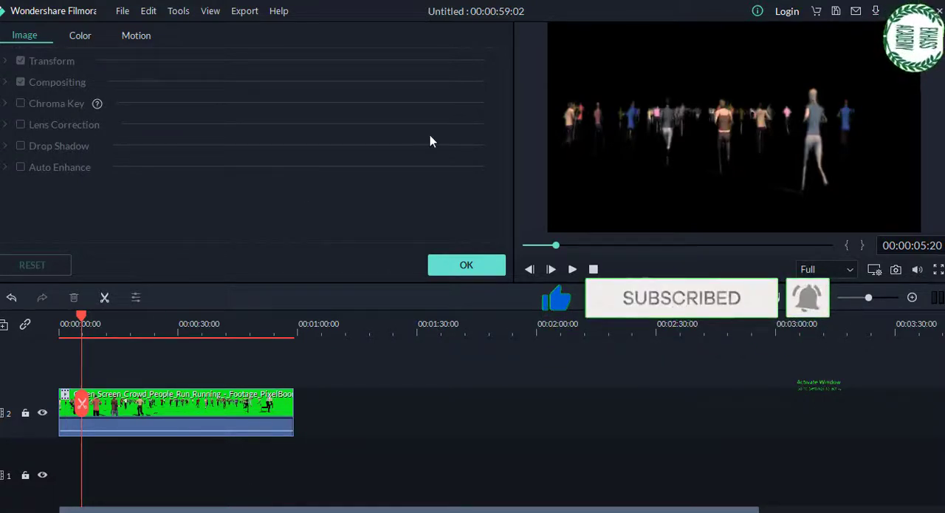
{"action": "left_click", "coordinate": [466, 264]}
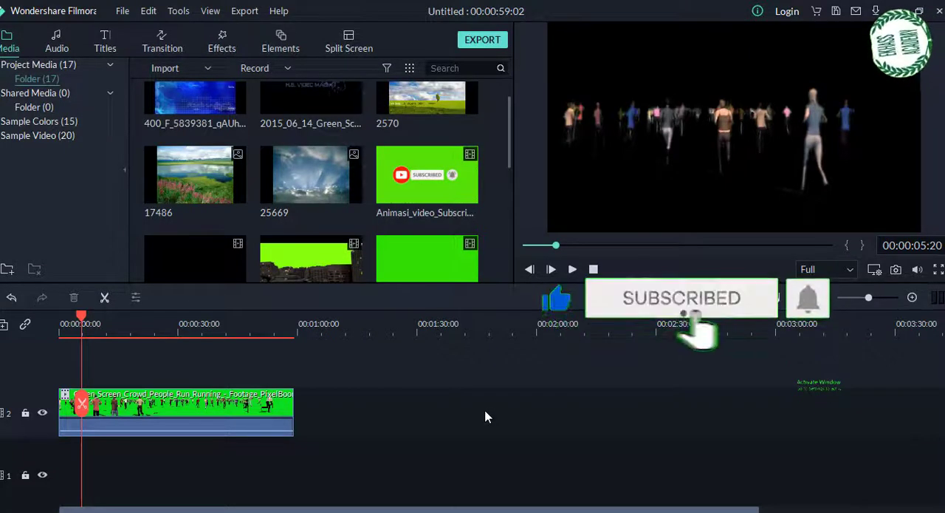
{"action": "key", "text": "space"}
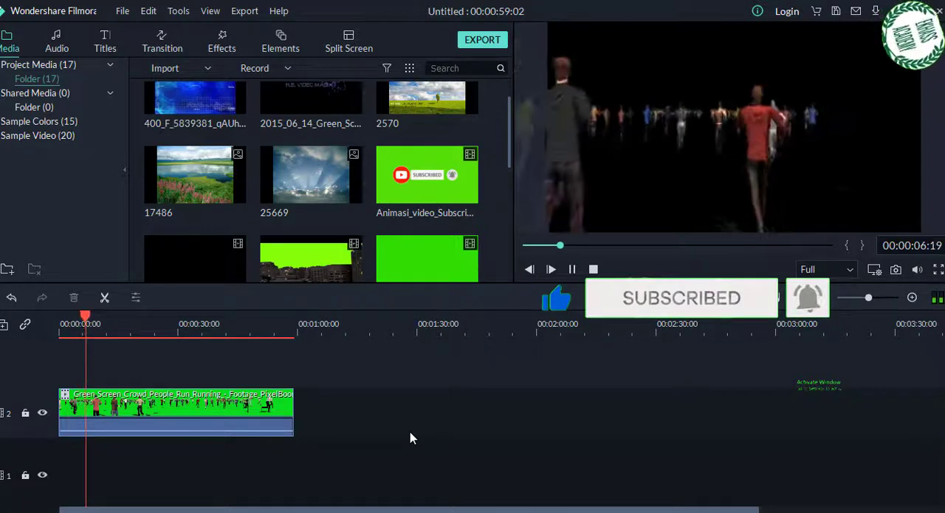
{"action": "key", "text": "space"}
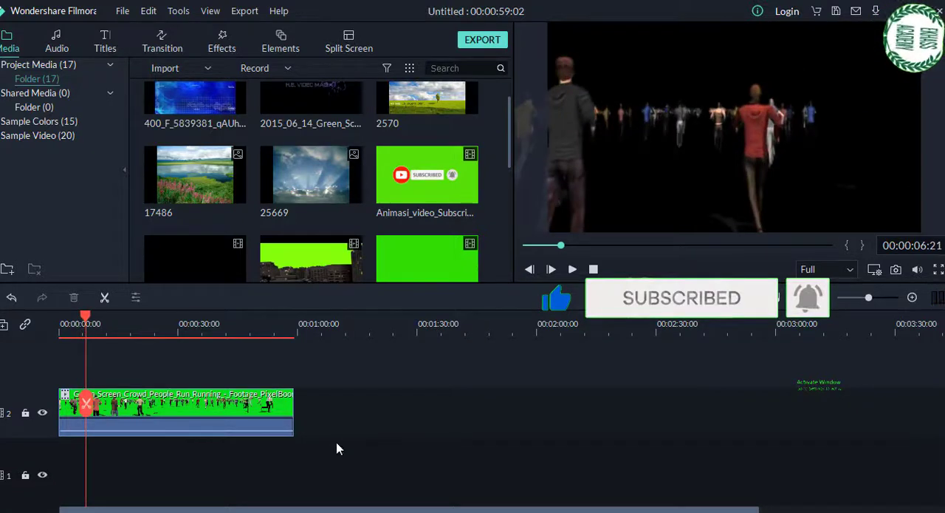
Step: Set the speed of the crowd clip on video track 2 to 5.00 with ripple edit kept on
{"action": "right_click", "coordinate": [235, 409]}
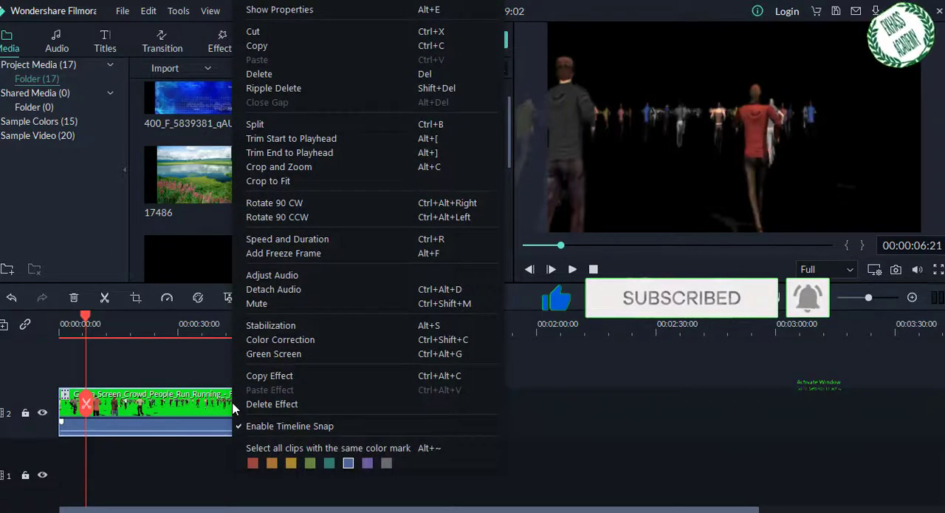
{"action": "left_click", "coordinate": [294, 240]}
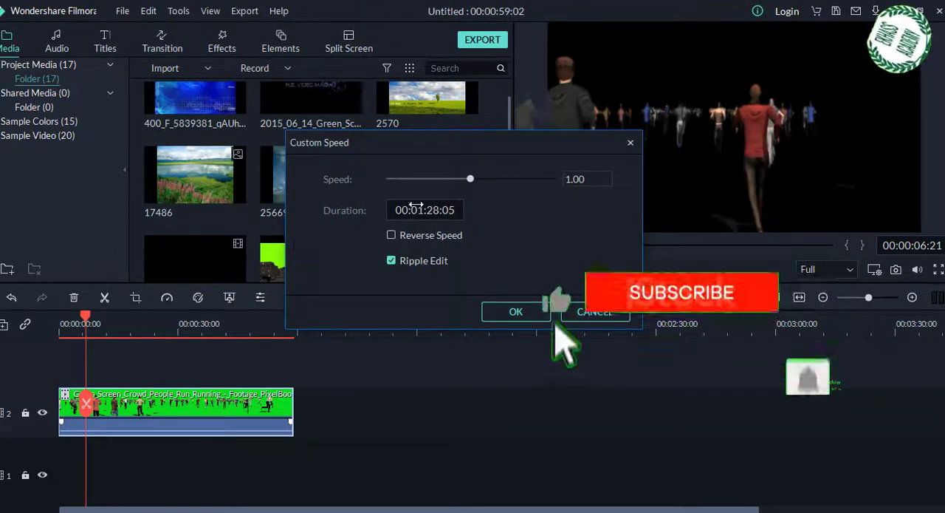
{"action": "double_click", "coordinate": [571, 178]}
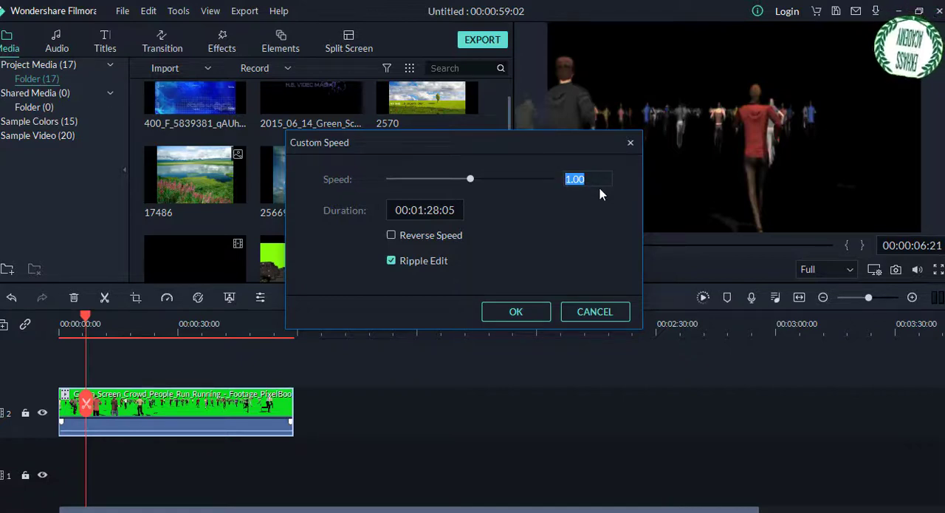
{"action": "type", "text": "5"}
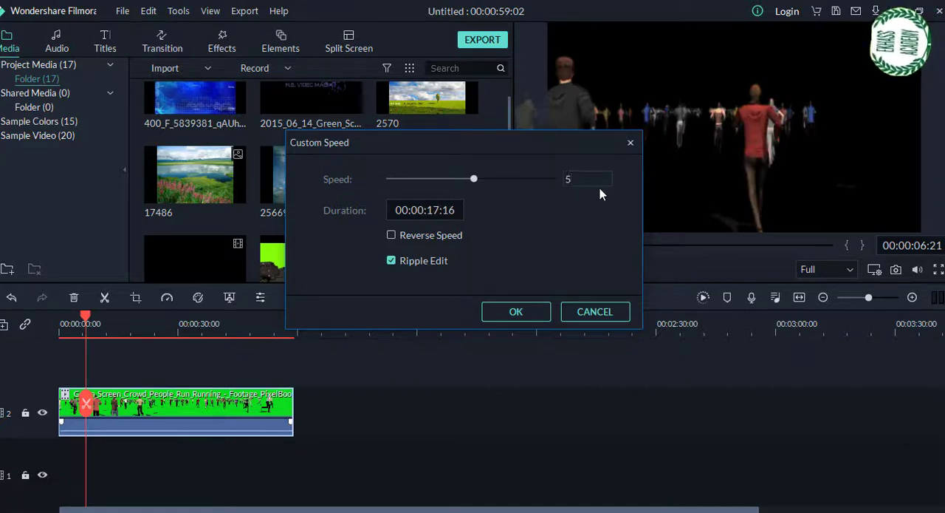
{"action": "left_click", "coordinate": [509, 313]}
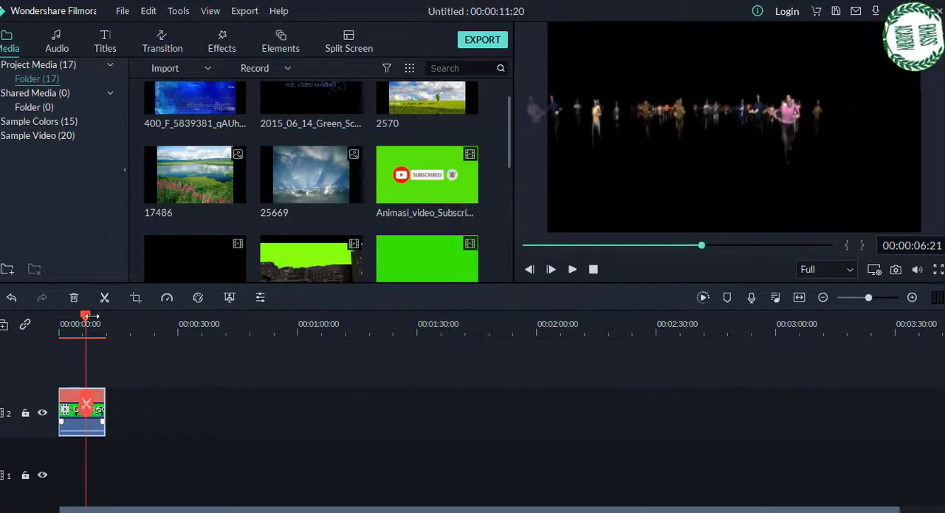
Step: Play the sped-up crowd clip from the start of the timeline and pause it near the eight-second mark
{"action": "left_click_drag", "start_coordinate": [85, 316], "coordinate": [60, 319]}
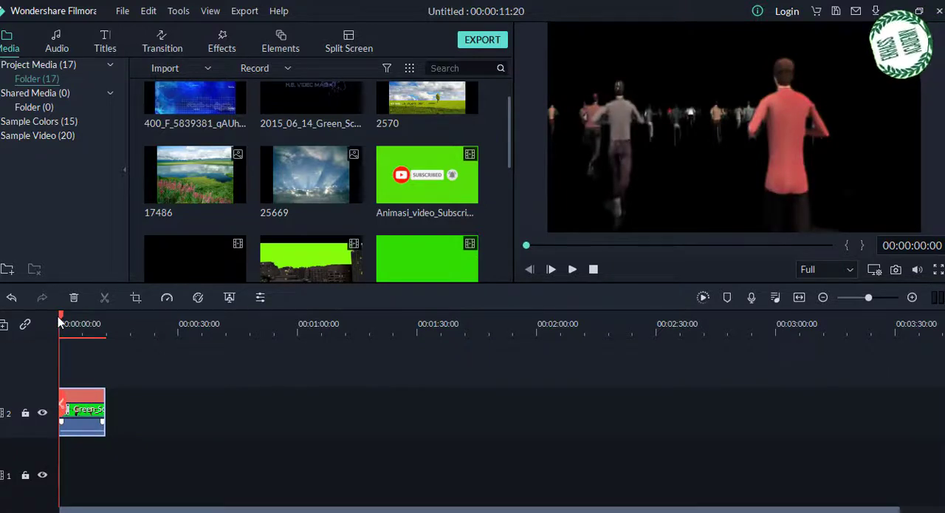
{"action": "key", "text": "space"}
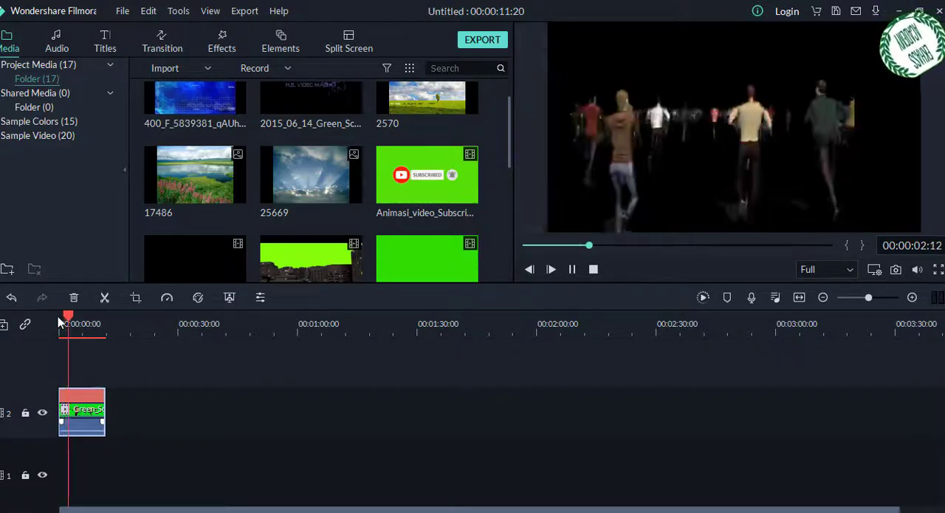
{"action": "key", "text": "space"}
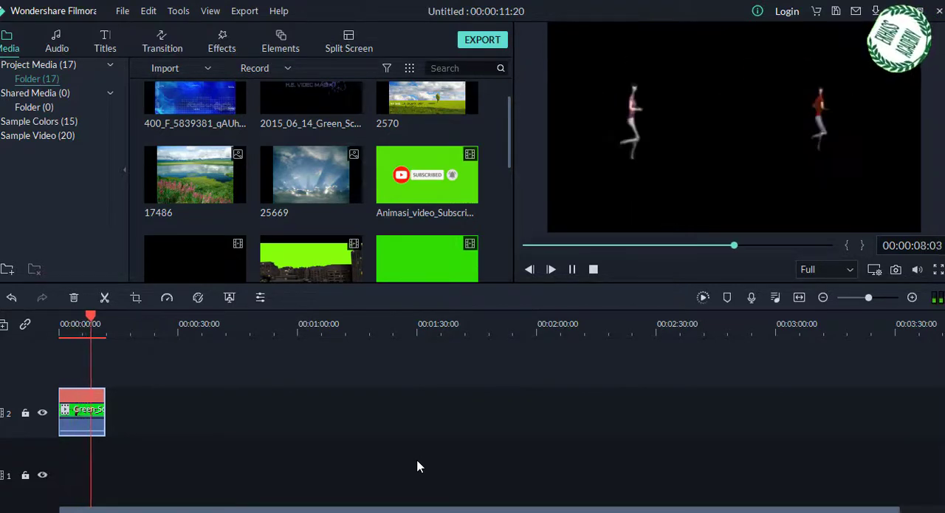
{"action": "key", "text": "space"}
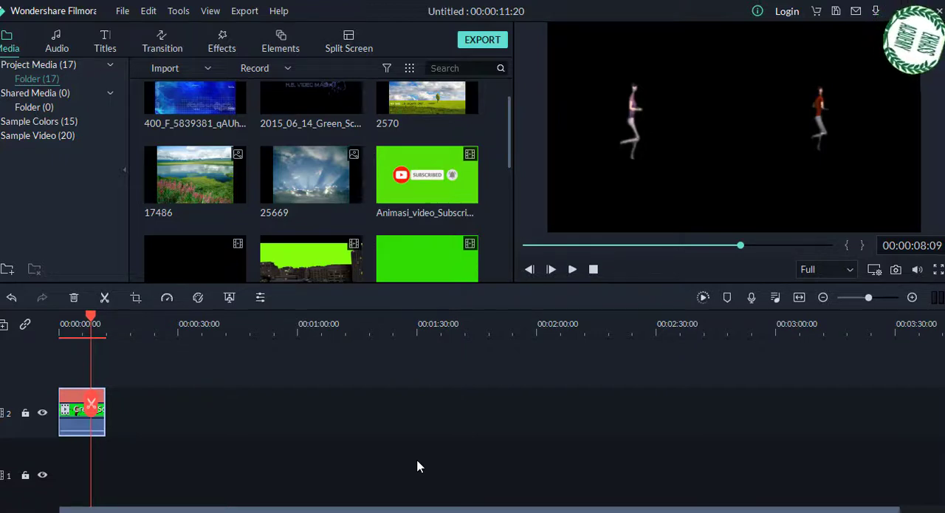
Step: Try resampling the crowd clip's chroma key colour from the dark settings panel with the eyedropper and accept the settings
{"action": "right_click", "coordinate": [83, 424]}
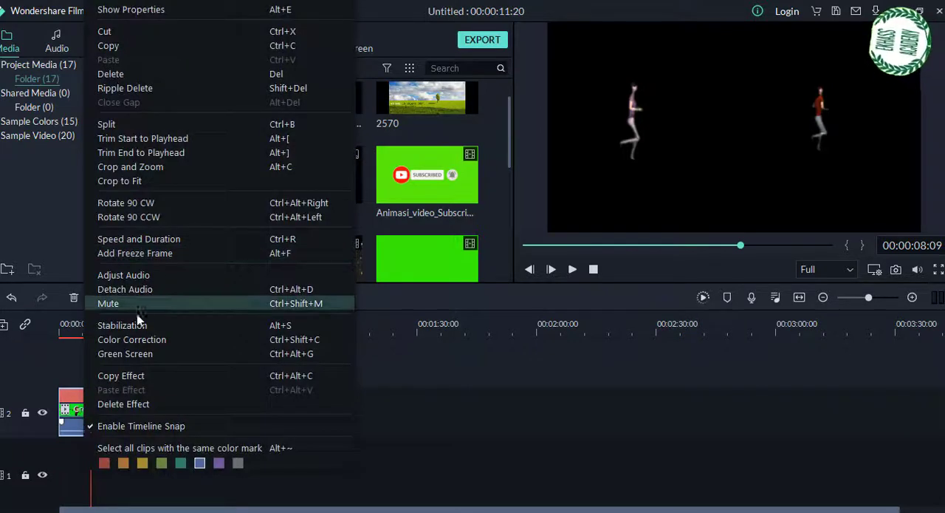
{"action": "left_click", "coordinate": [139, 356]}
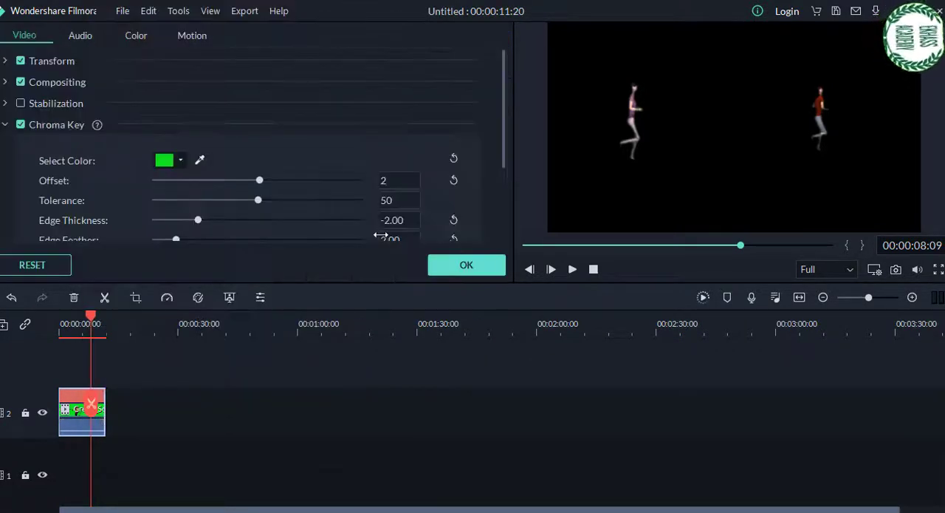
{"action": "left_click", "coordinate": [201, 161]}
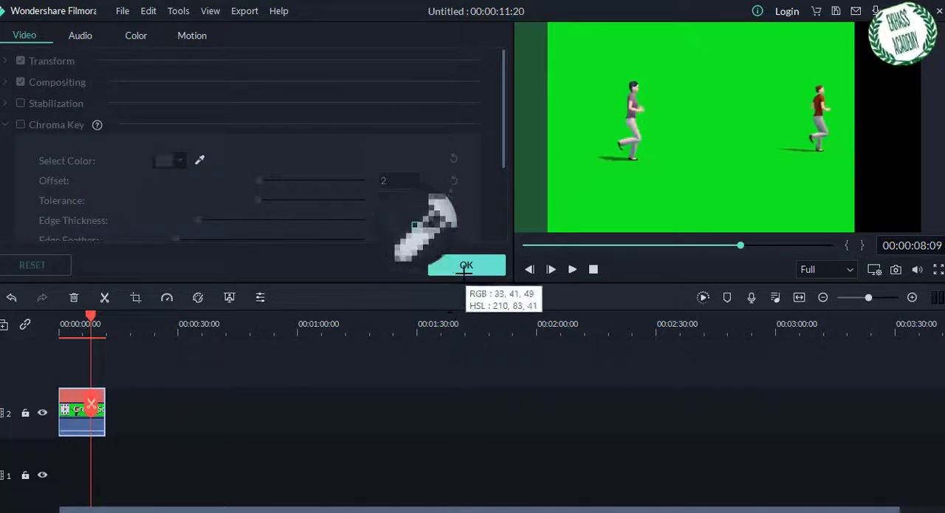
{"action": "left_click", "coordinate": [198, 162]}
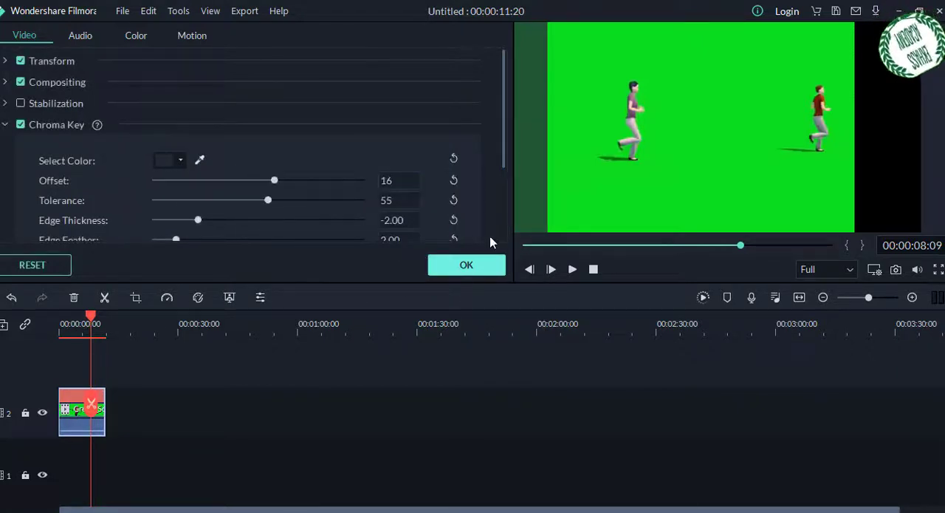
{"action": "left_click", "coordinate": [465, 264]}
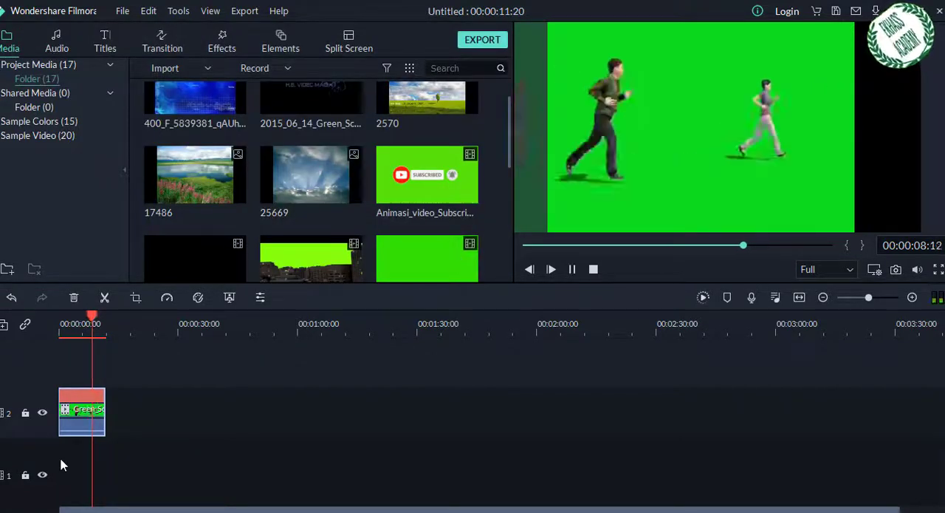
Step: Stop playback and replay the crowd clip from near the start of the timeline to check the new key colour
{"action": "key", "text": "space"}
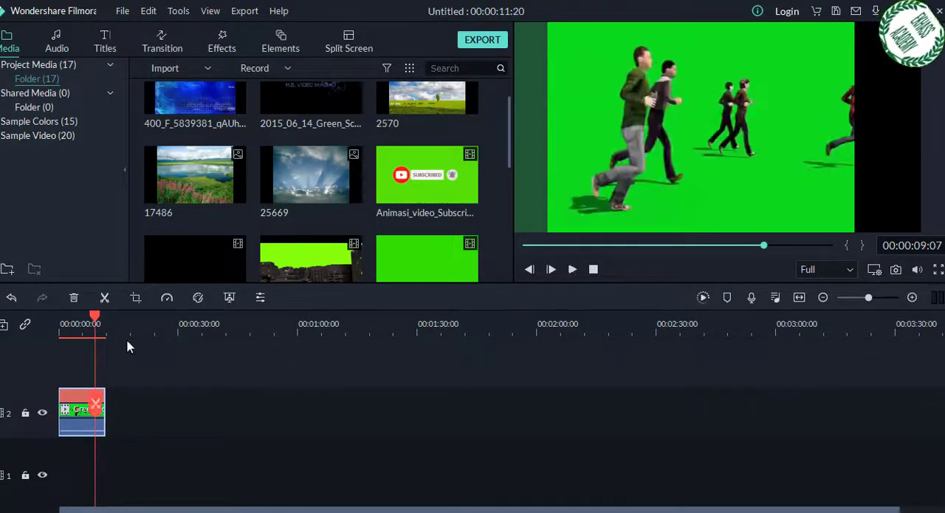
{"action": "left_click_drag", "start_coordinate": [96, 318], "coordinate": [62, 317]}
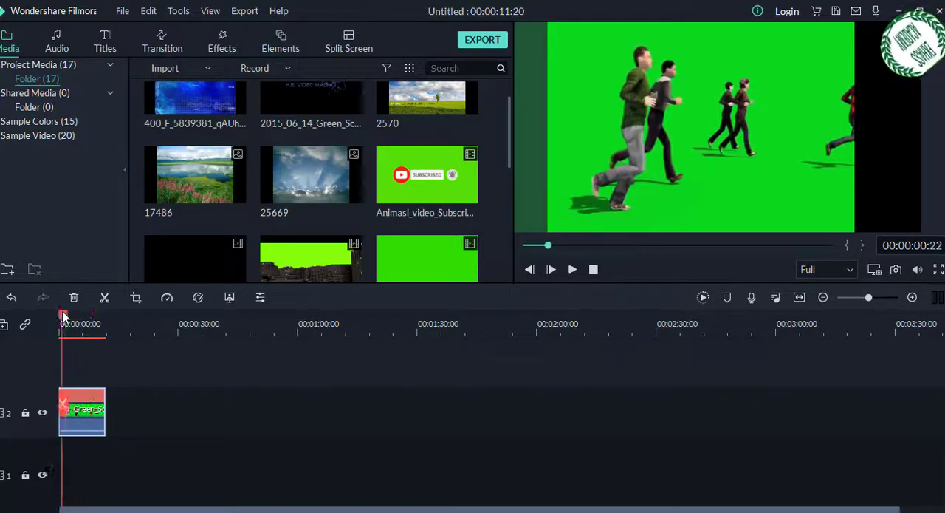
{"action": "key", "text": "space"}
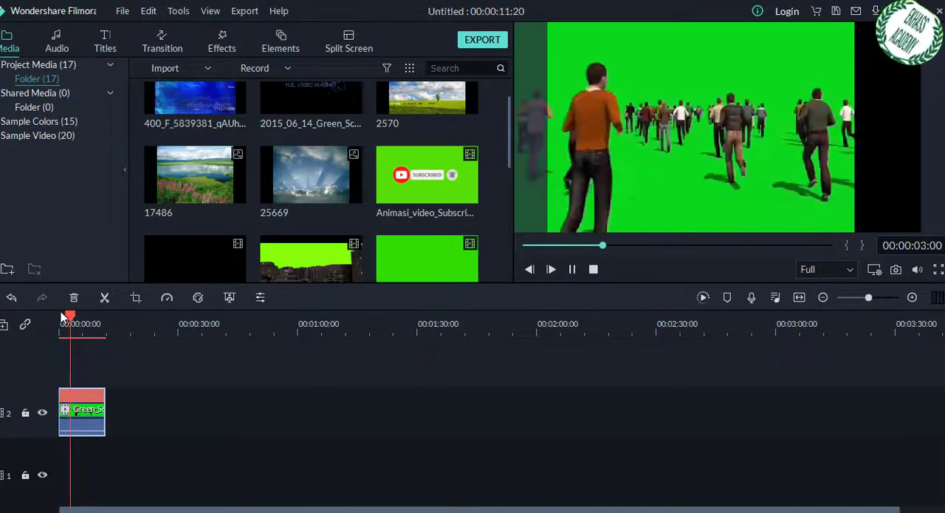
Step: Set the crowd clip's speed back to 1.00 and play a few seconds of it
{"action": "right_click", "coordinate": [93, 411]}
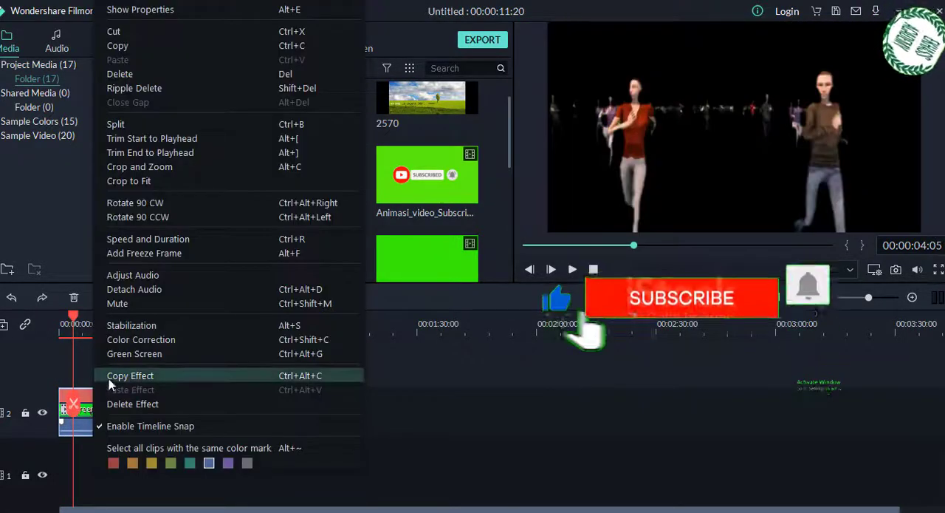
{"action": "right_click", "coordinate": [81, 428]}
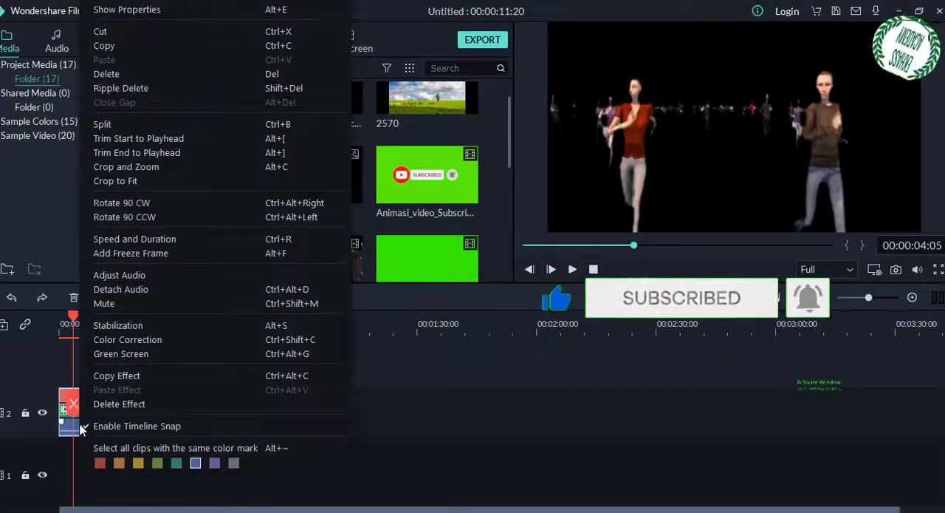
{"action": "left_click", "coordinate": [144, 241]}
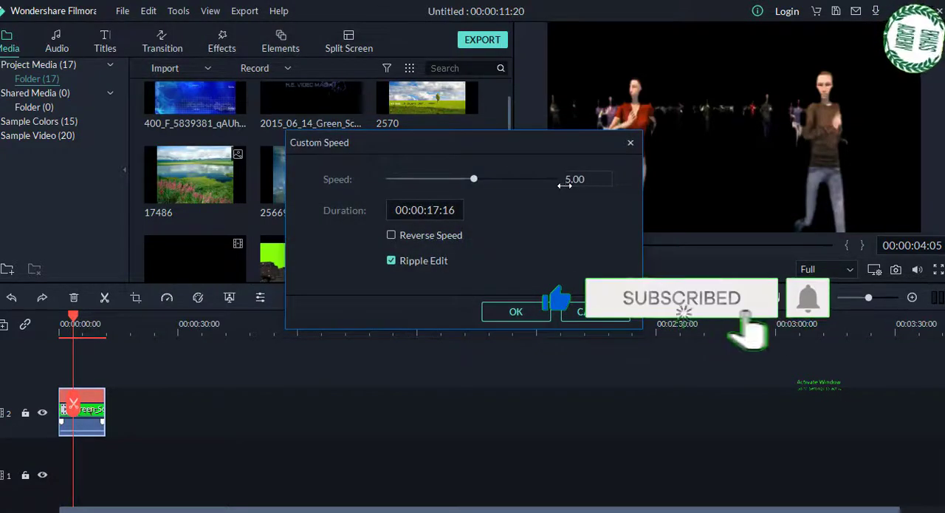
{"action": "left_click", "coordinate": [564, 185]}
{"action": "type", "text": "1"}
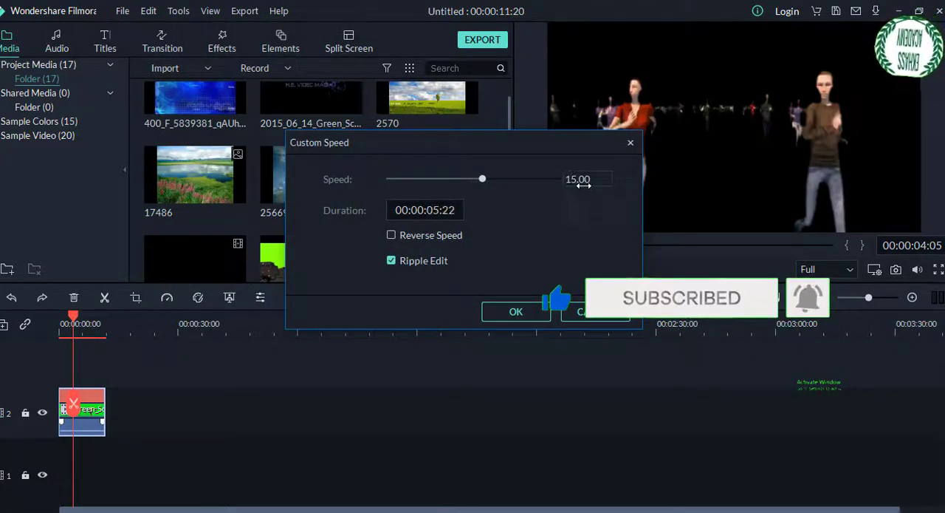
{"action": "key", "text": "Delete"}
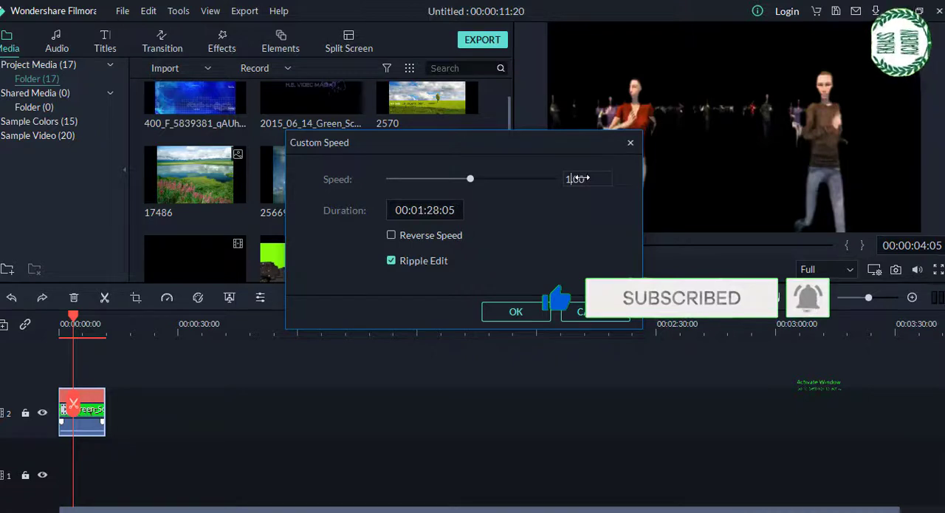
{"action": "left_click", "coordinate": [520, 317]}
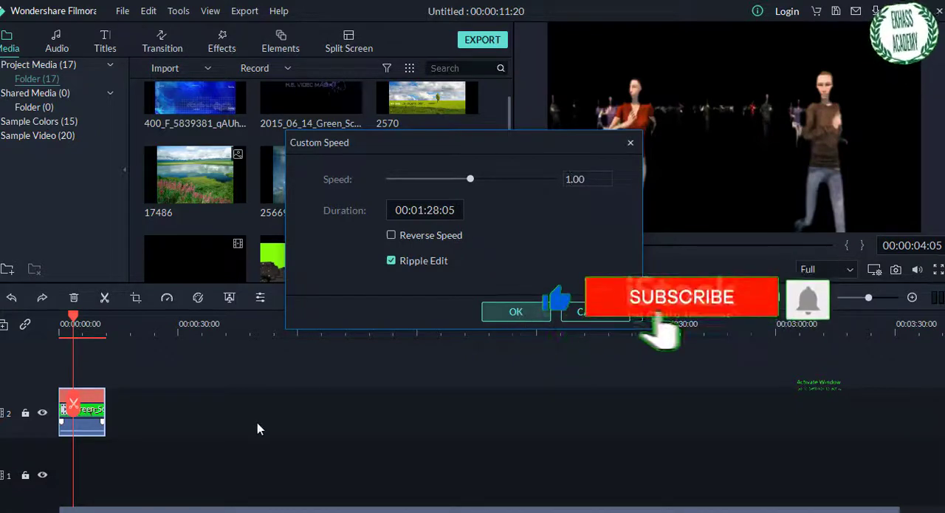
{"action": "key", "text": "space"}
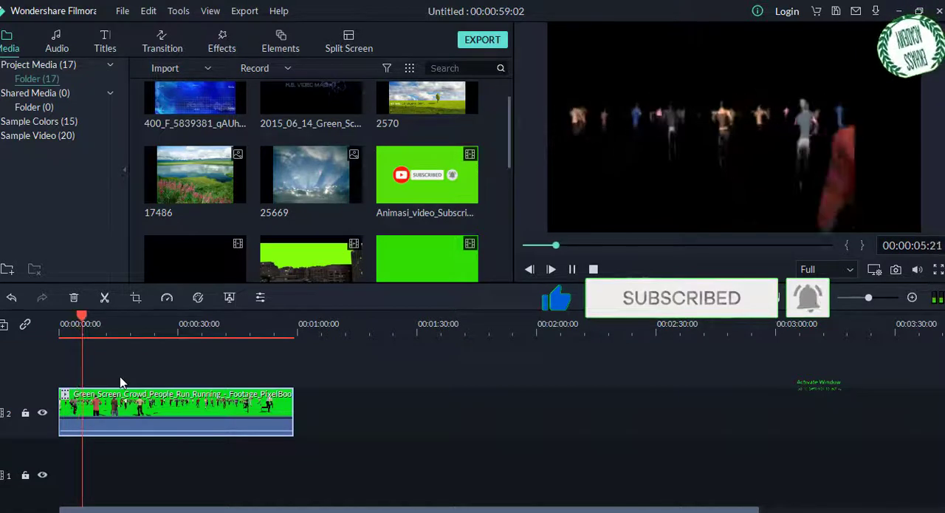
{"action": "key", "text": "space"}
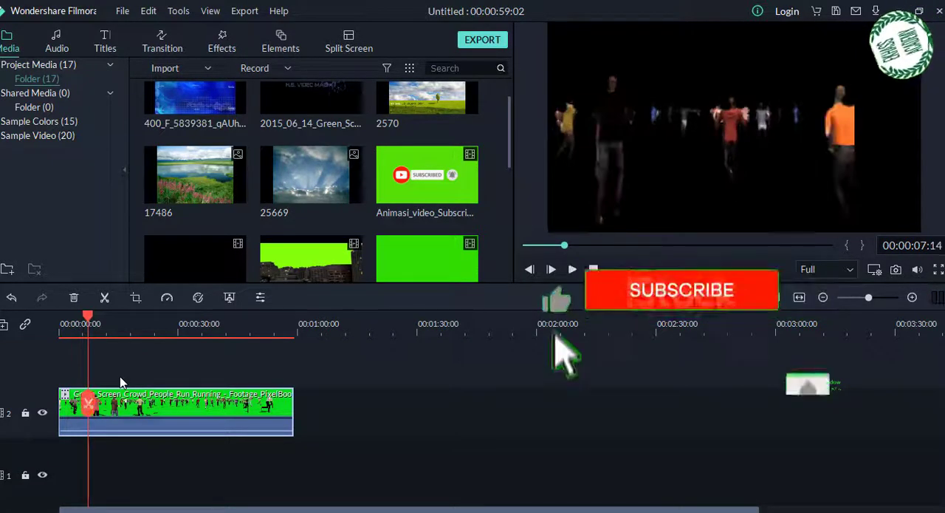
Step: Replace the crowd clip's green key colour with the settings panel's dark colour using the eyedropper, and play the footage
{"action": "right_click", "coordinate": [171, 404]}
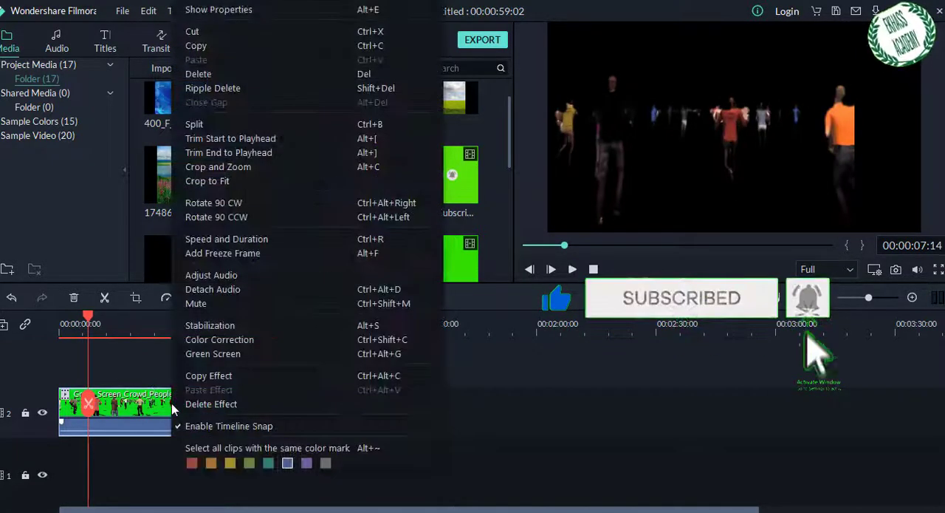
{"action": "left_click", "coordinate": [214, 354]}
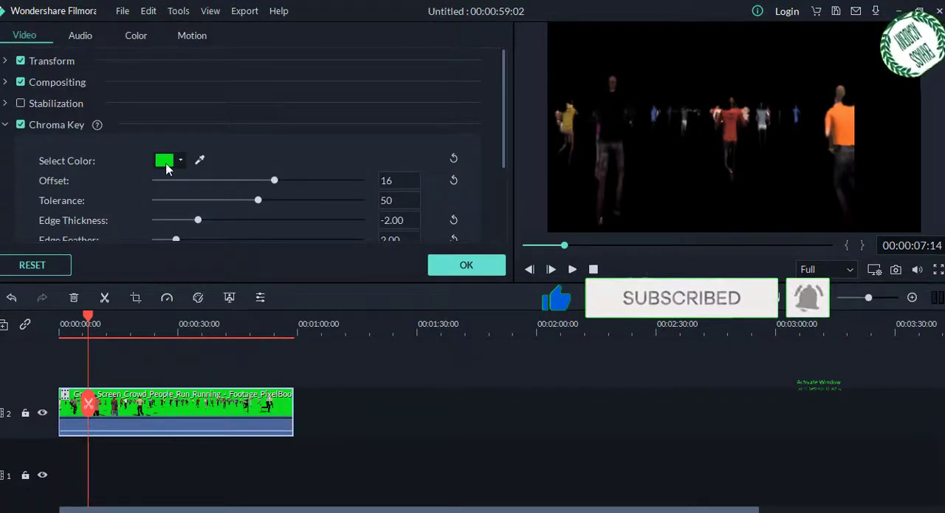
{"action": "left_click", "coordinate": [199, 160]}
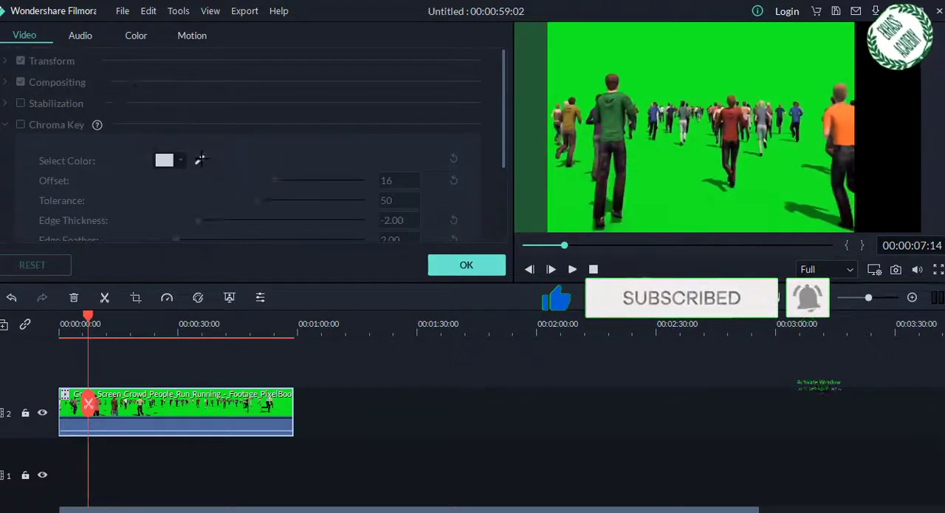
{"action": "left_click", "coordinate": [151, 107]}
{"action": "left_click", "coordinate": [462, 266]}
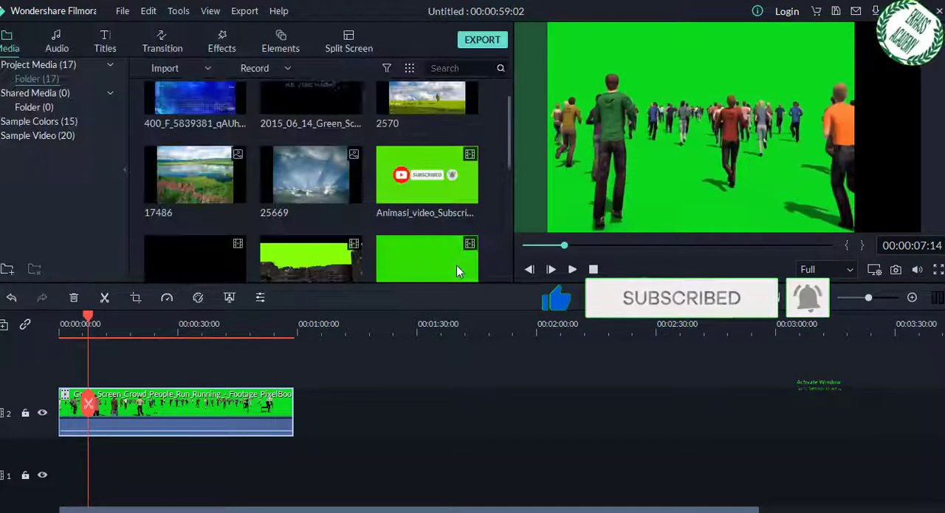
{"action": "key", "text": "space"}
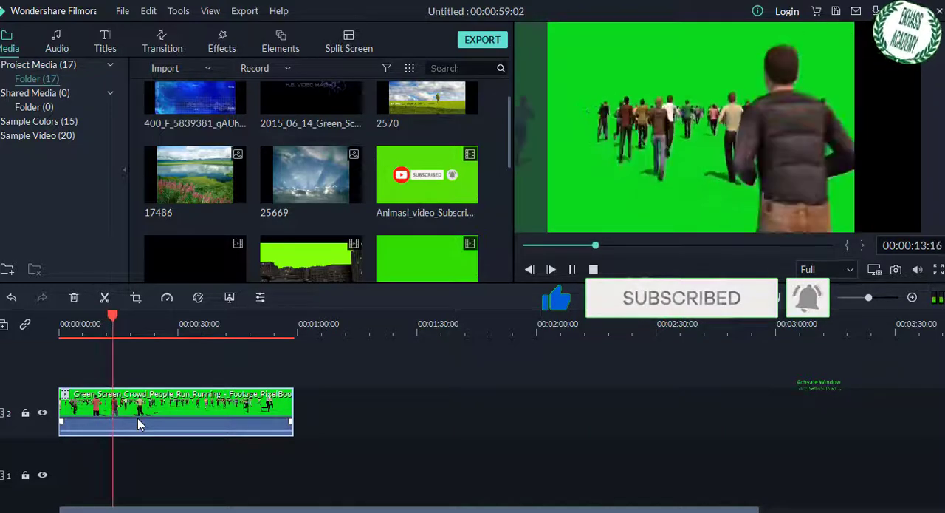
{"action": "key", "text": "space"}
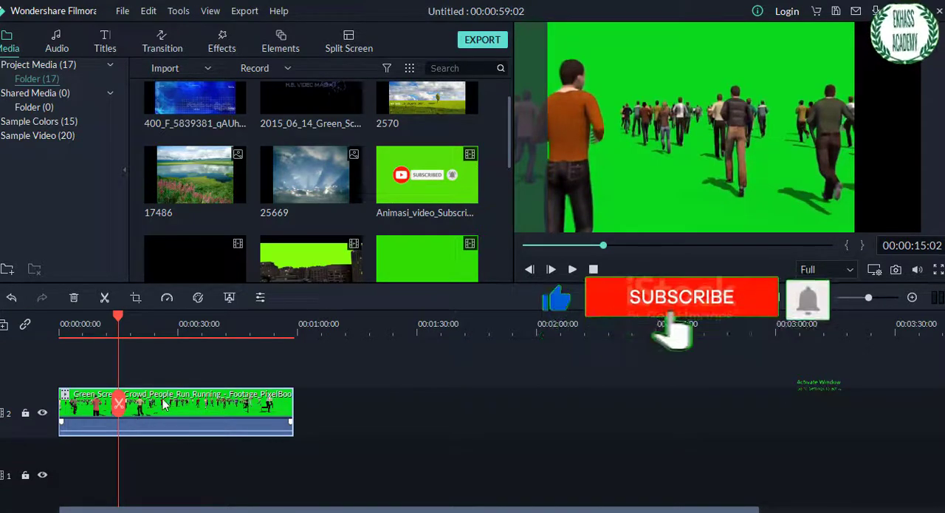
Step: View the crowd clip's audio adjustment settings and accept them without changes
{"action": "right_click", "coordinate": [162, 398]}
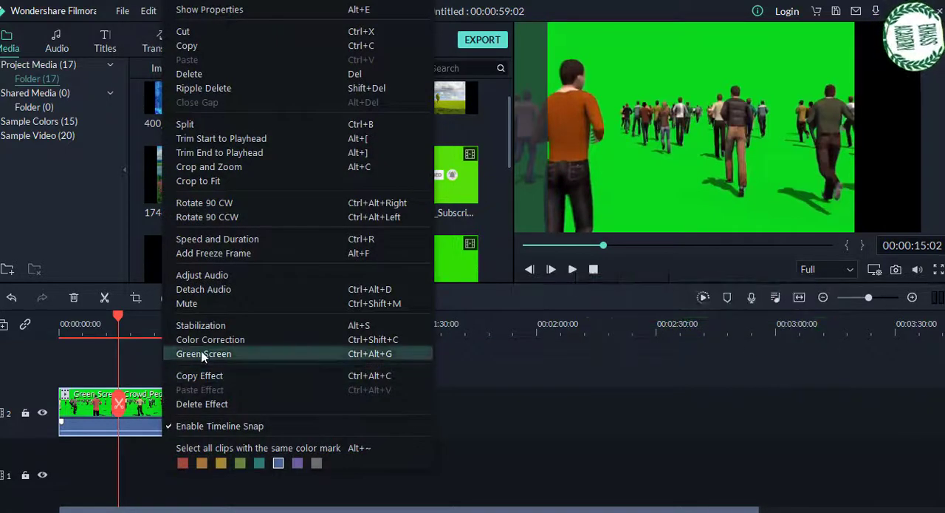
{"action": "left_click", "coordinate": [215, 276]}
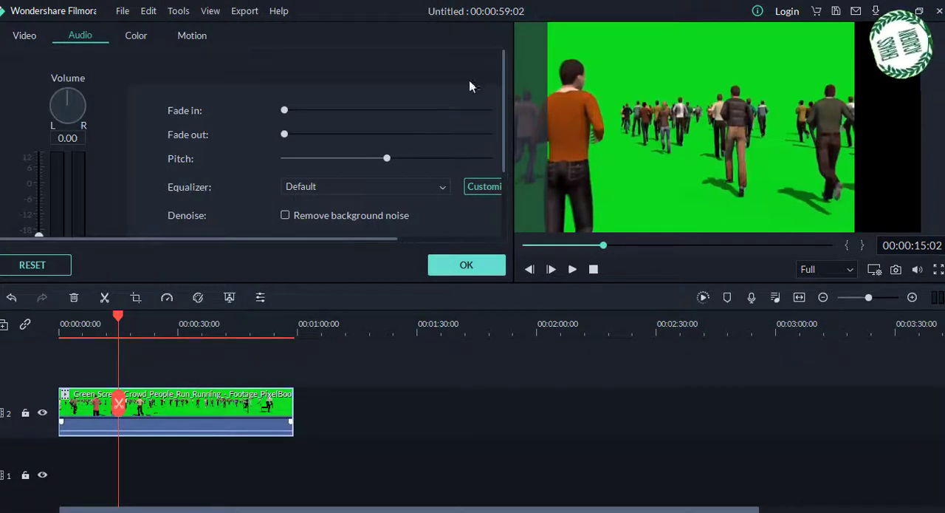
{"action": "left_click", "coordinate": [477, 267]}
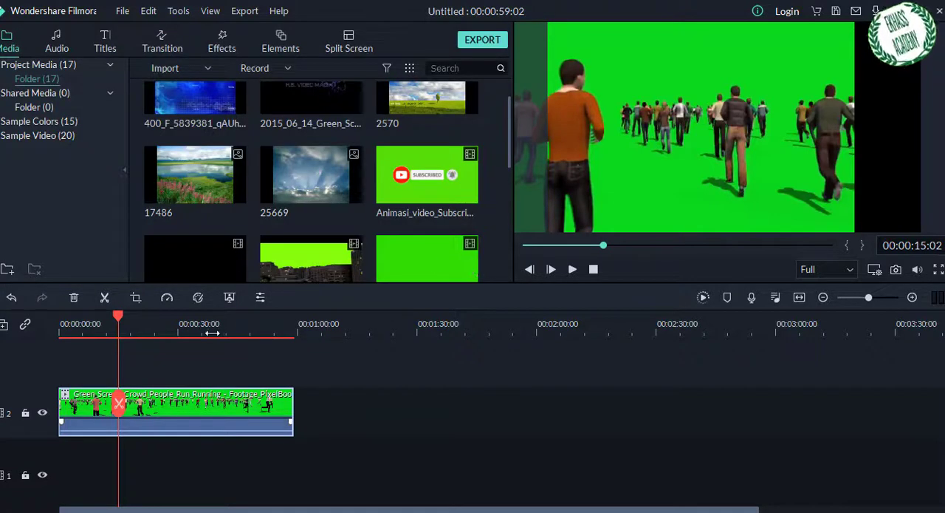
Step: Slow the crowd clip to a speed of 0.52 and play about ten seconds of it
{"action": "right_click", "coordinate": [205, 403]}
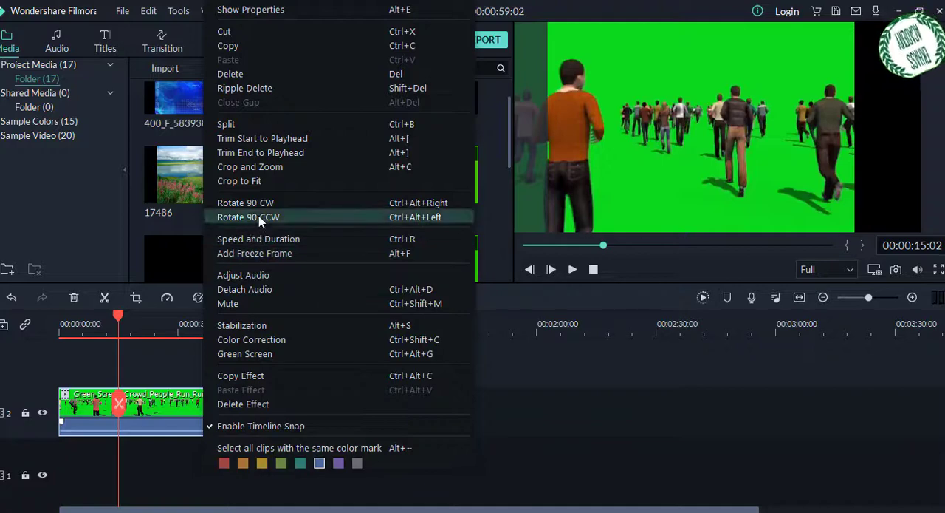
{"action": "left_click", "coordinate": [268, 241]}
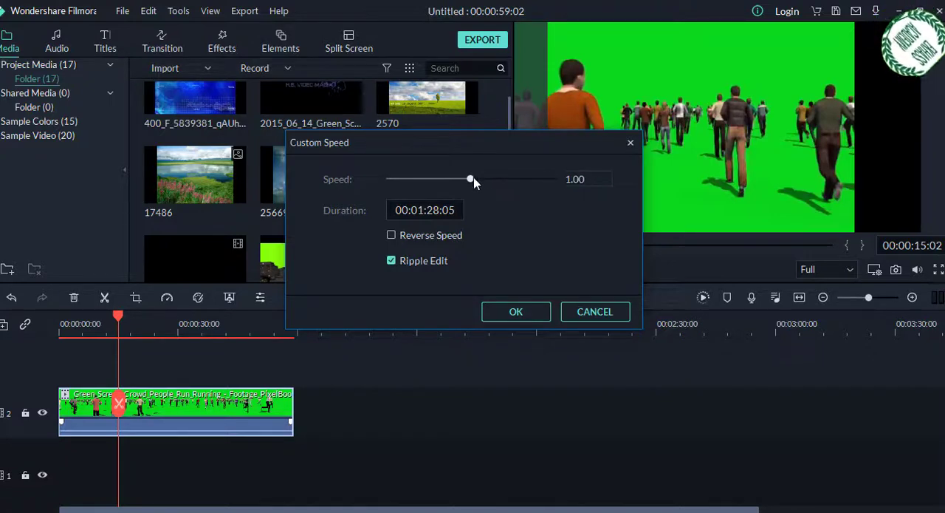
{"action": "mouse_move", "coordinate": [445, 181]}
{"action": "left_mouse_down"}
{"action": "mouse_move", "coordinate": [426, 190]}
{"action": "mouse_move", "coordinate": [435, 190]}
{"action": "left_mouse_up"}
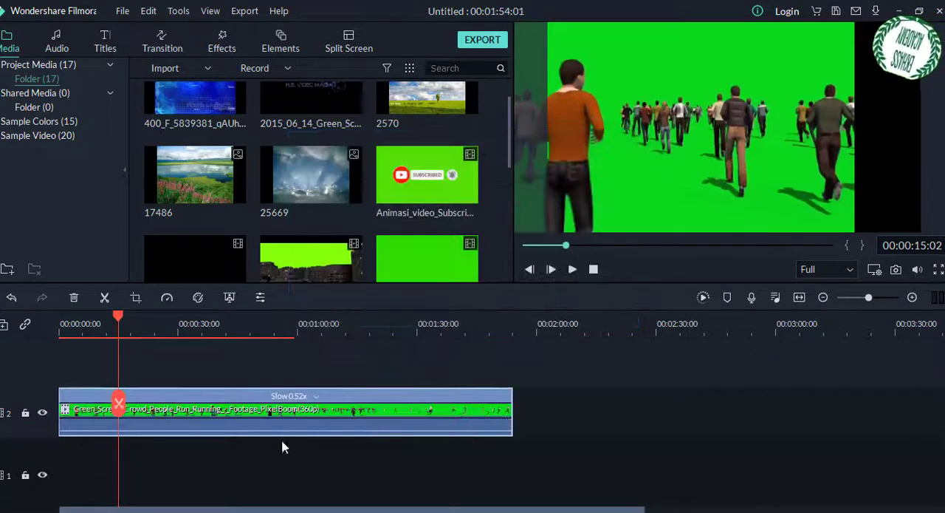
{"action": "key", "text": "space"}
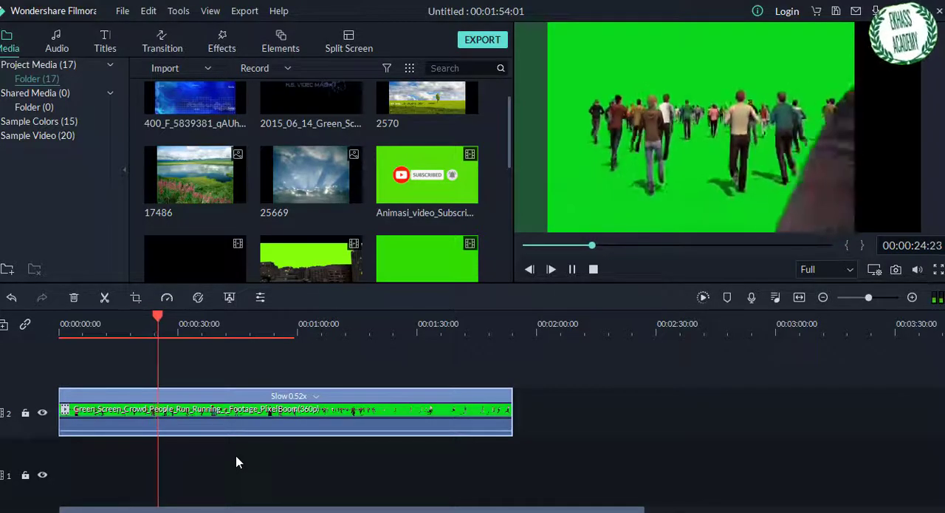
{"action": "key", "text": "space"}
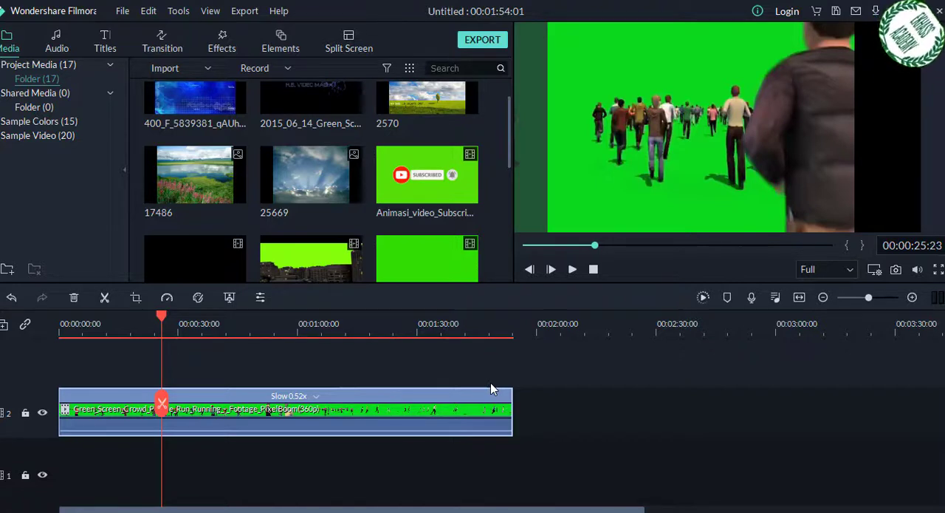
Step: Resample the crowd clip's chroma key colour from the green background in the preview with the eyedropper and accept the settings
{"action": "left_click", "coordinate": [569, 428]}
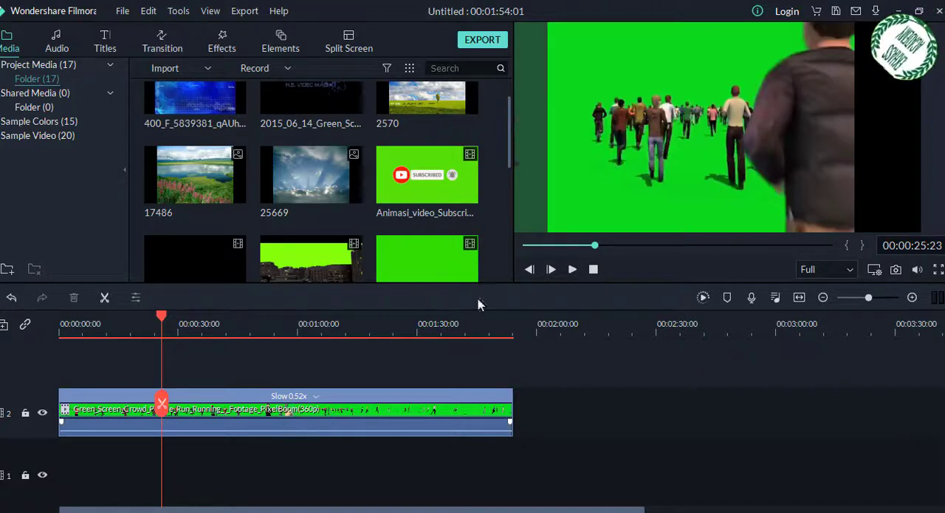
{"action": "left_click", "coordinate": [353, 401]}
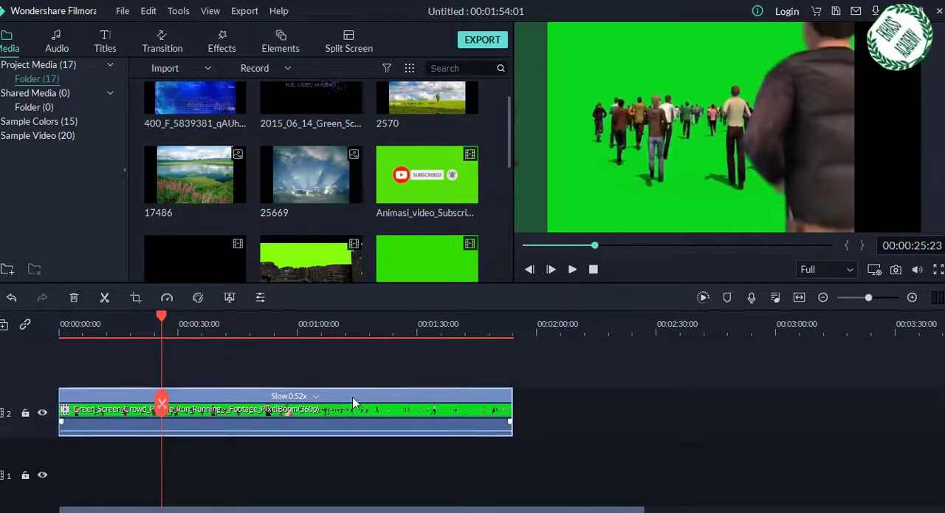
{"action": "right_click", "coordinate": [353, 401]}
{"action": "left_click", "coordinate": [394, 353]}
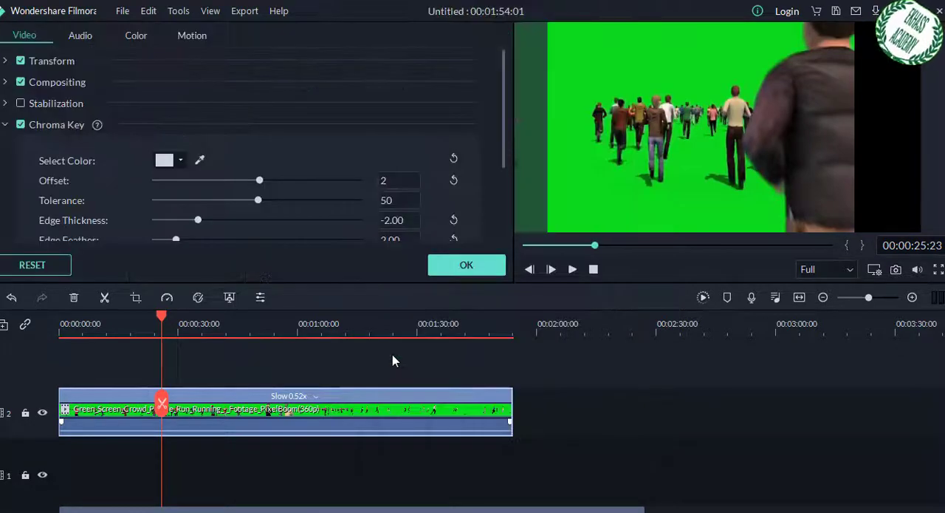
{"action": "left_click", "coordinate": [200, 160]}
{"action": "left_click", "coordinate": [603, 60]}
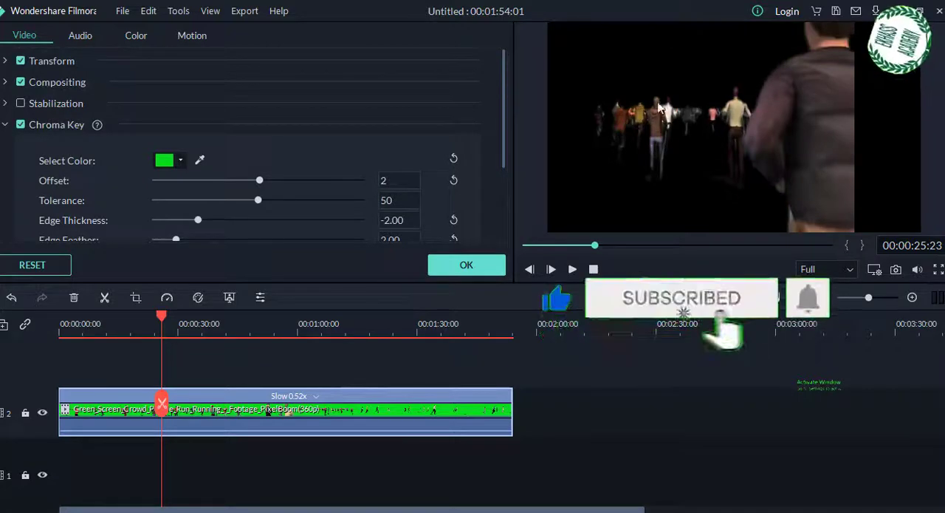
{"action": "left_click", "coordinate": [458, 268]}
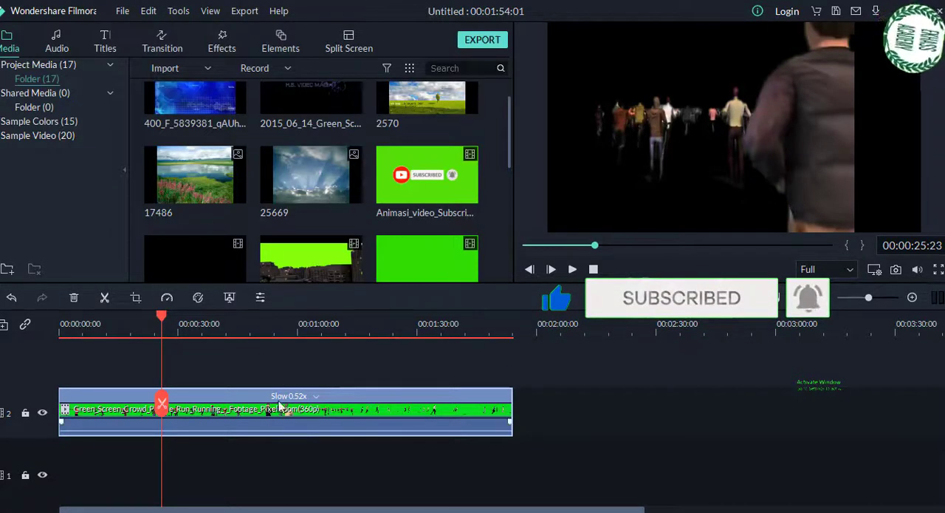
Step: Set the crowd clip's custom speed to 2
{"action": "right_click", "coordinate": [241, 393]}
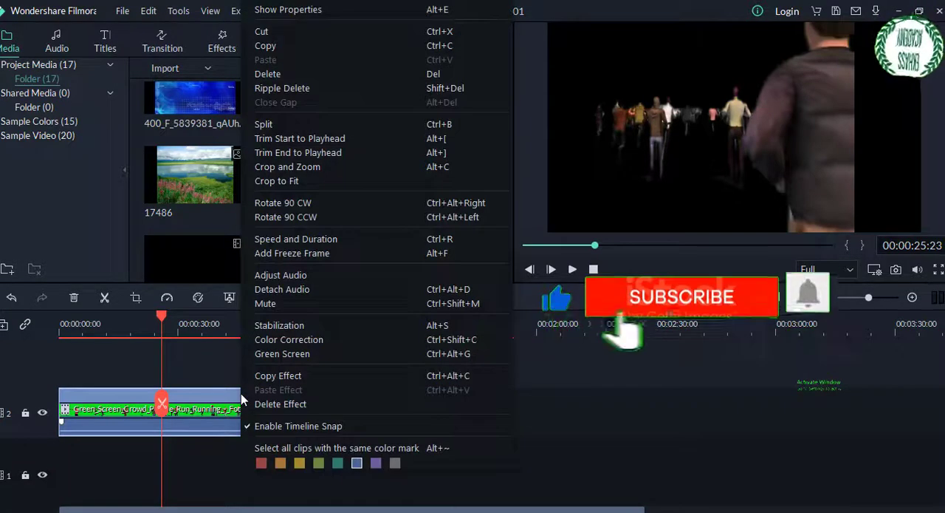
{"action": "left_click", "coordinate": [287, 240]}
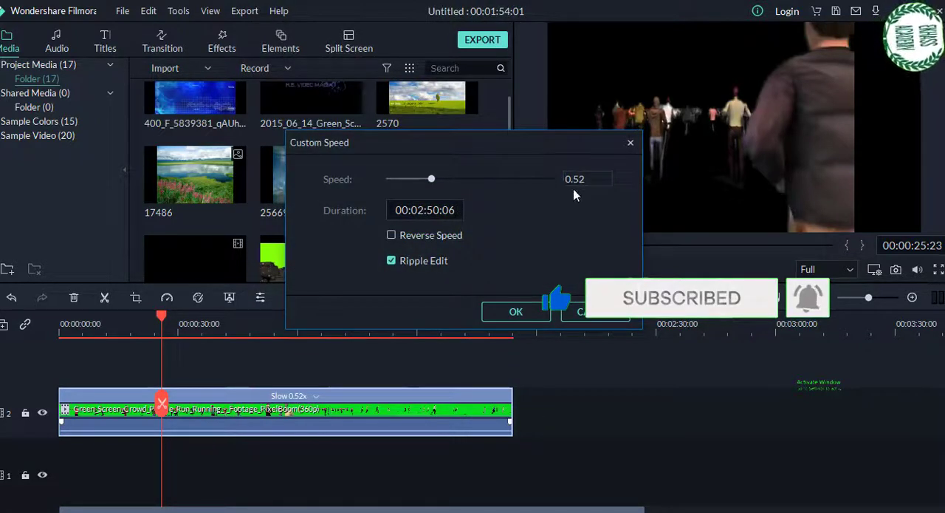
{"action": "double_click", "coordinate": [574, 178]}
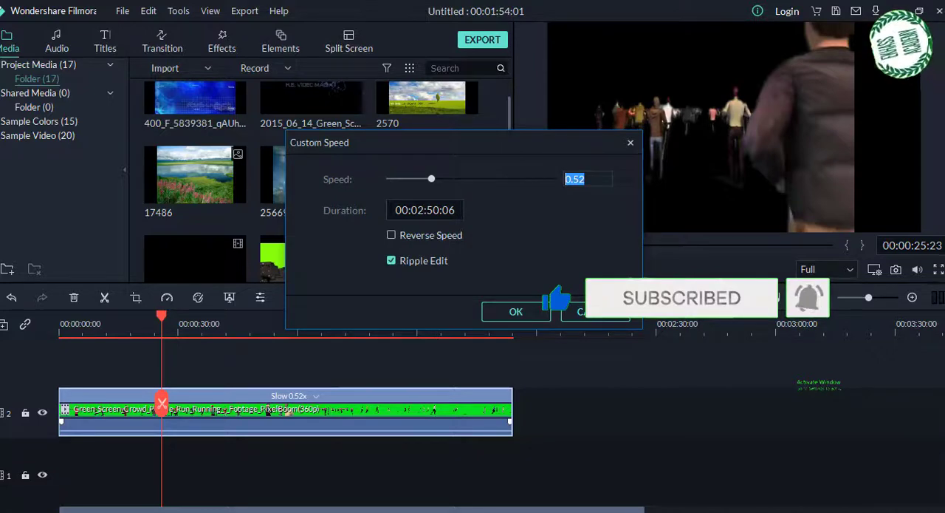
{"action": "type", "text": "2"}
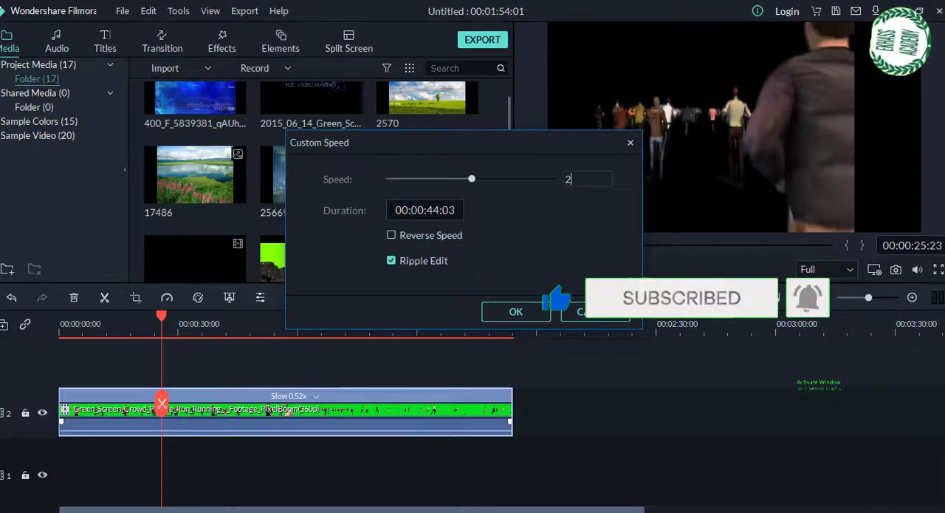
{"action": "left_click", "coordinate": [515, 311]}
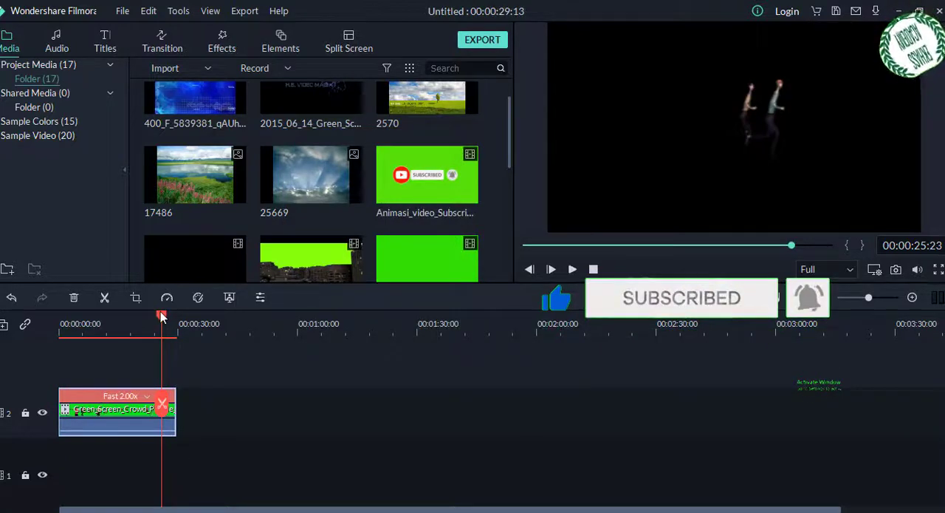
Step: Move the playhead back near the start of the sped-up crowd clip and play a few seconds of it
{"action": "left_click_drag", "start_coordinate": [161, 316], "coordinate": [93, 320]}
{"action": "key", "text": "space"}
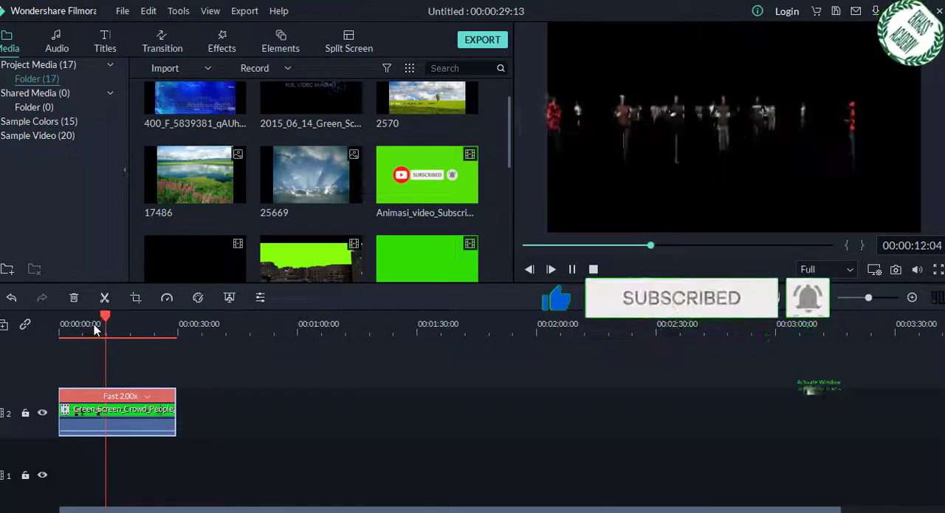
{"action": "key", "text": "space"}
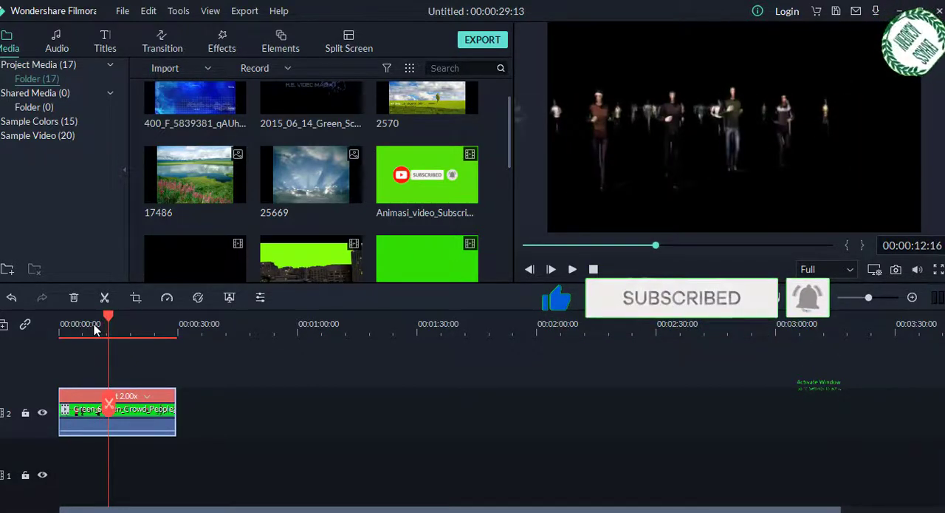